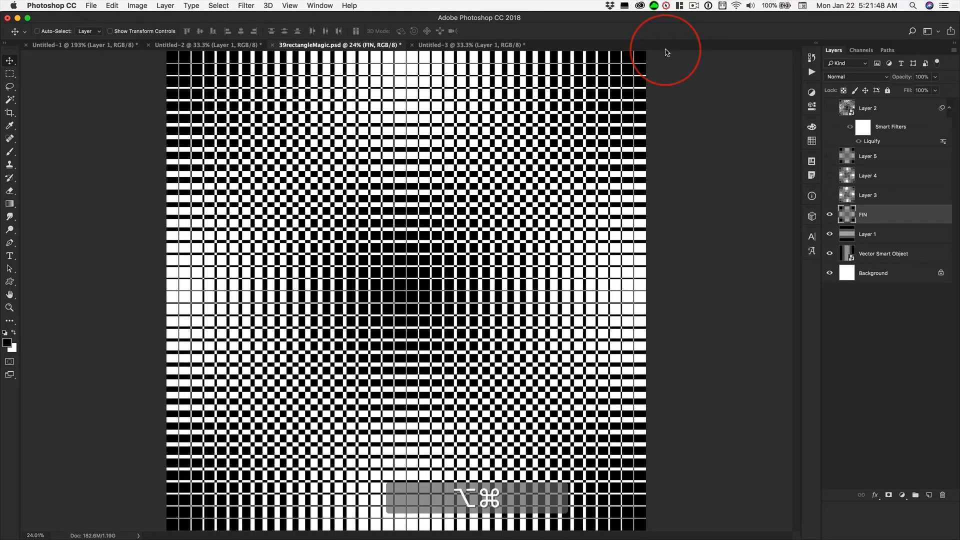
Check the pixel dimensions of the 39rectangleMagic.psd image without changing them
{"action": "key", "text": "alt+super+i"}
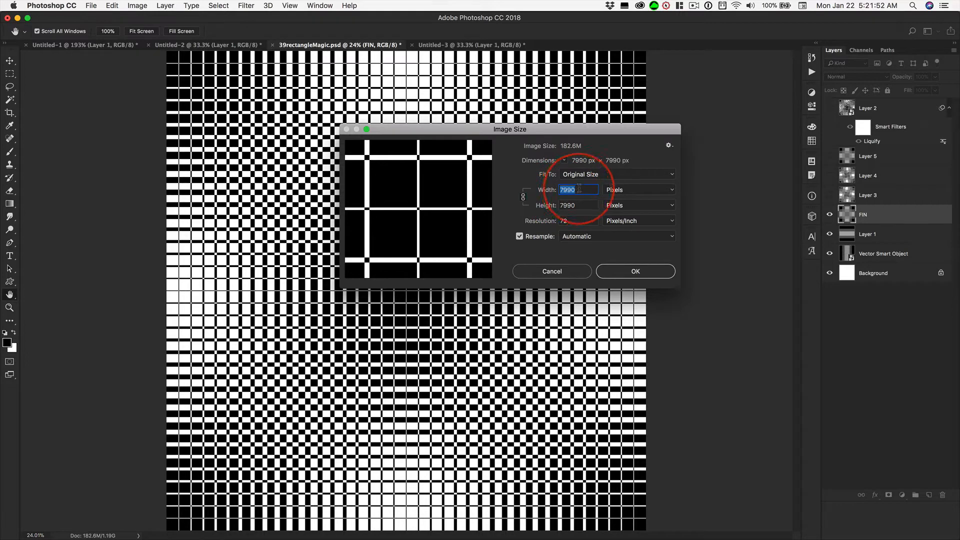
{"action": "left_click", "coordinate": [552, 271]}
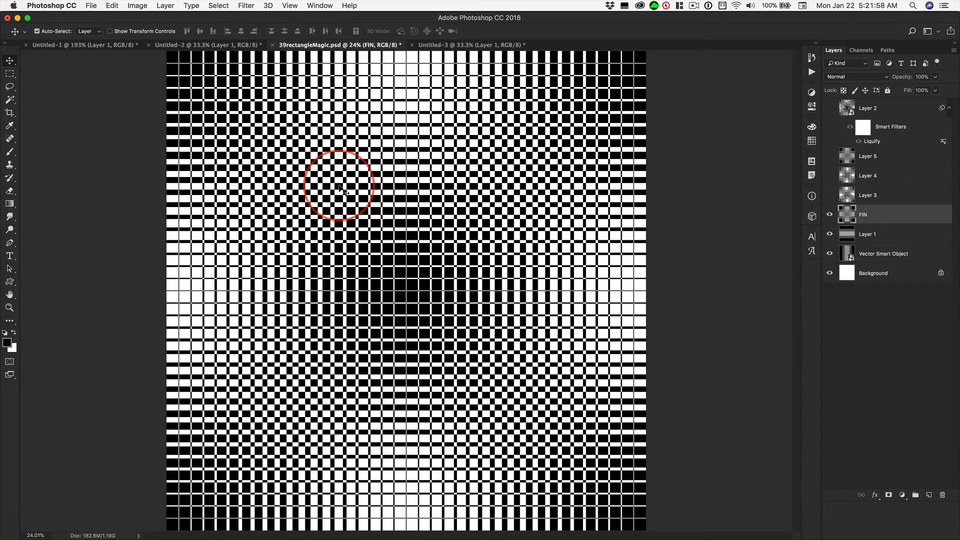
Switch to Illustrator and create a new document from the Web-Large preset, 1920 x 1080 px
{"action": "key", "text": "super+Tab"}
{"action": "key", "text": "super+Tab"}
{"action": "key", "text": "super+Tab"}
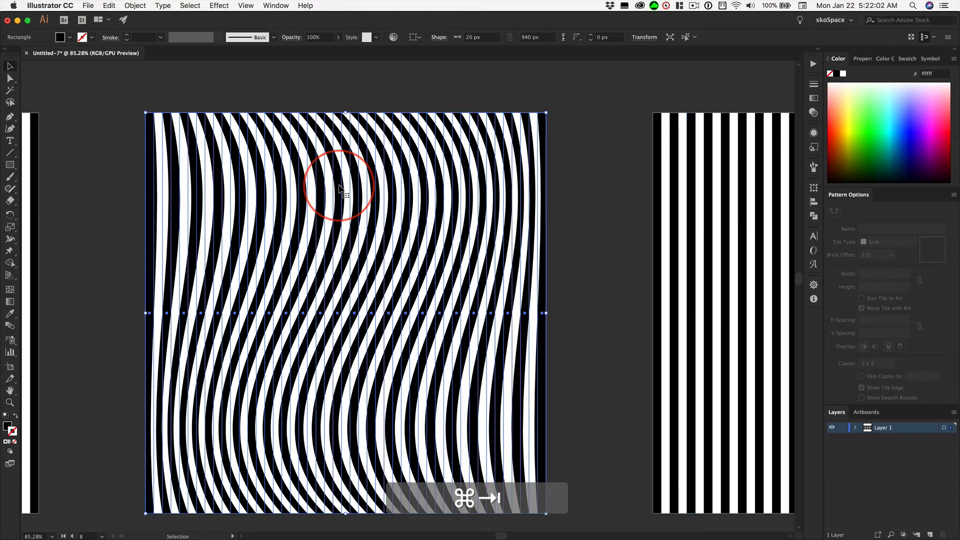
{"action": "key", "text": "super+n"}
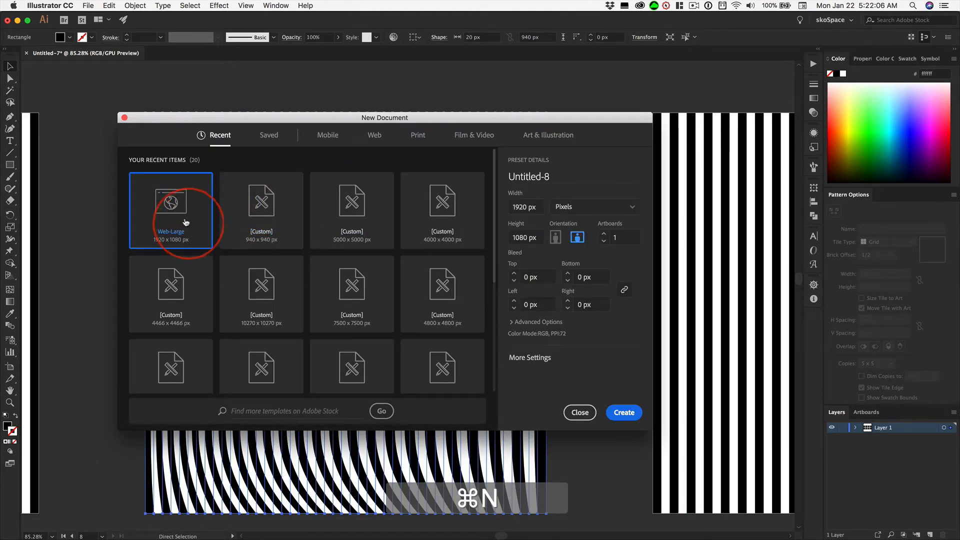
{"action": "left_click", "coordinate": [183, 215]}
{"action": "left_click", "coordinate": [624, 413]}
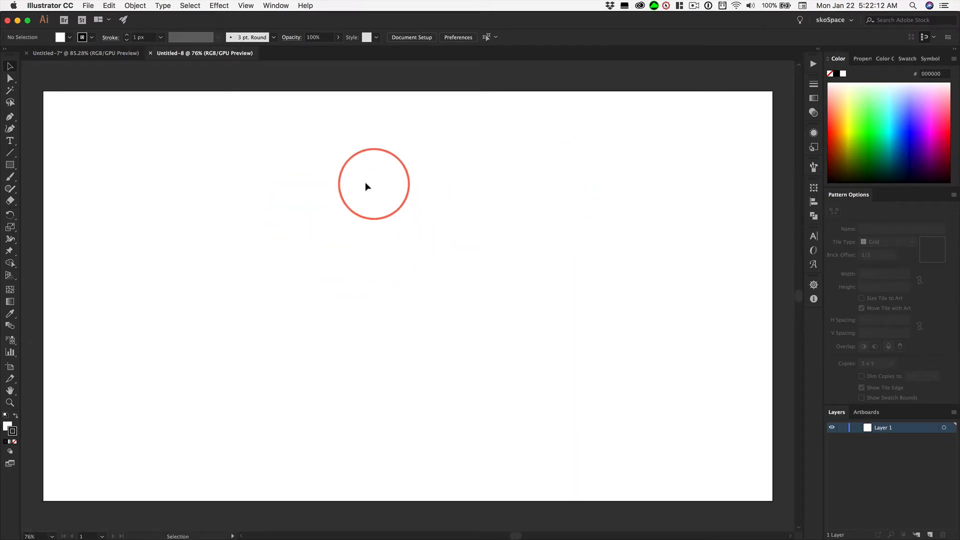
Create a rectangle 20 px wide and 799 px high and give it a black fill with no stroke
{"action": "left_click", "coordinate": [10, 165]}
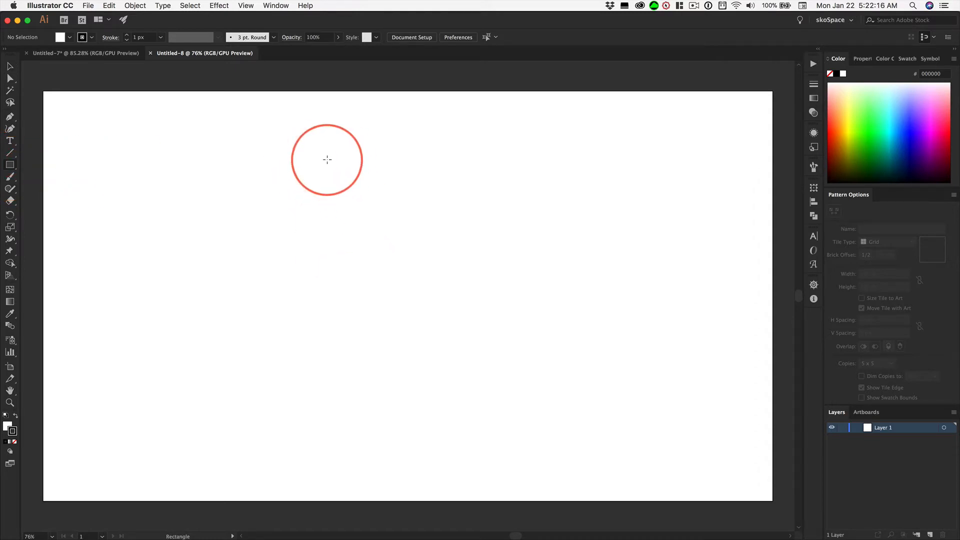
{"action": "left_click", "coordinate": [328, 162]}
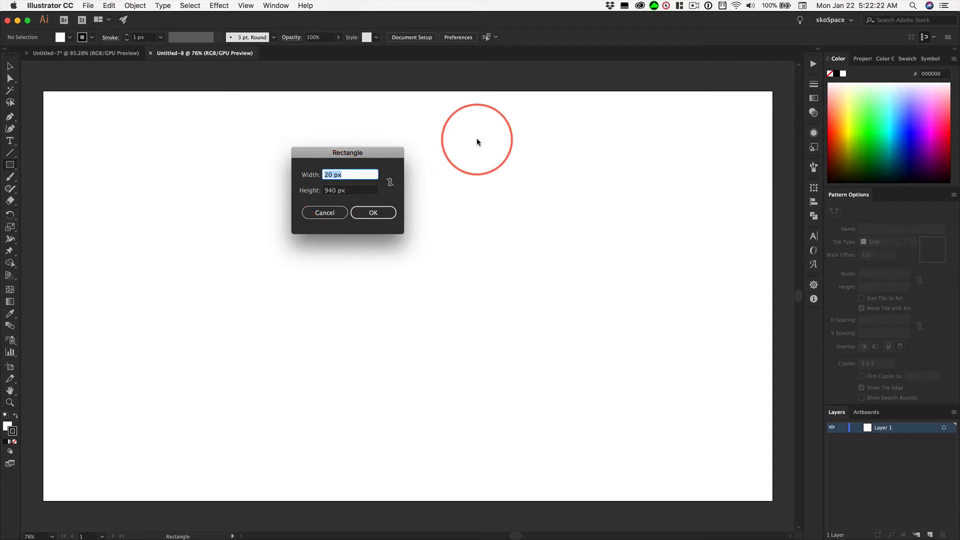
{"action": "key", "text": "Tab"}
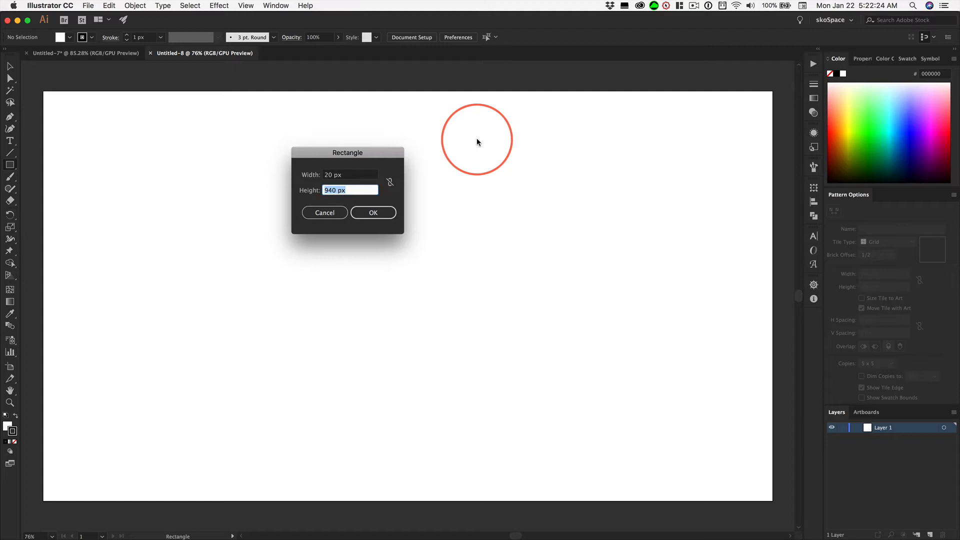
{"action": "type", "text": "799"}
{"action": "key", "text": "Return"}
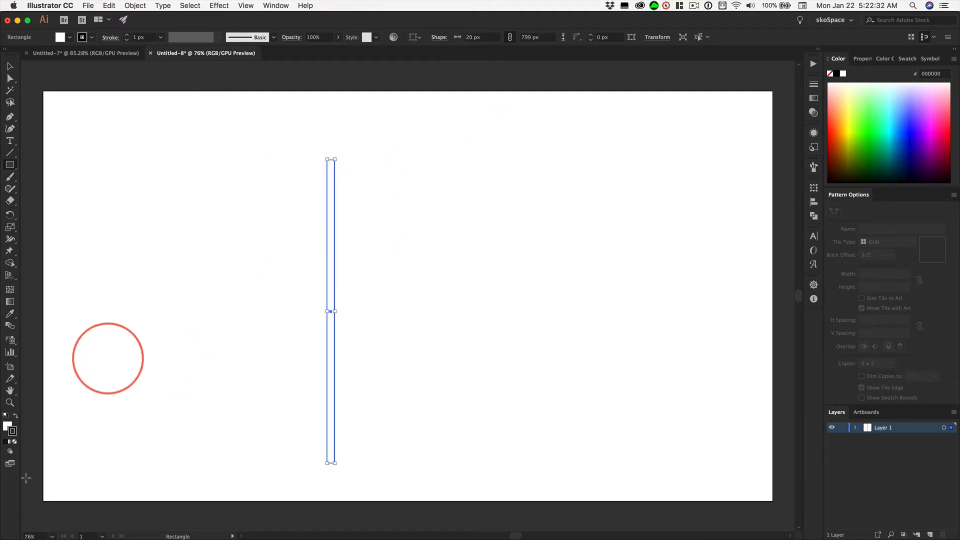
{"action": "left_click", "coordinate": [15, 417]}
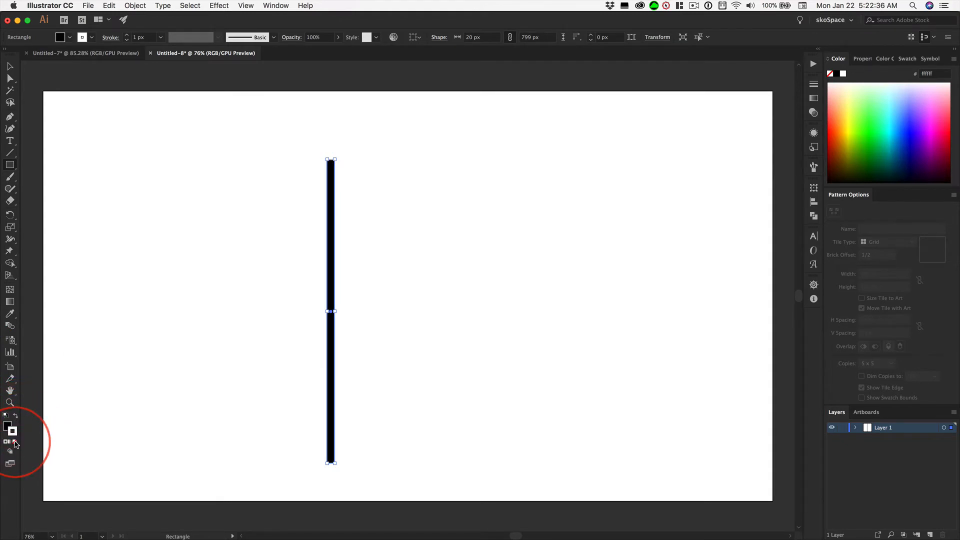
{"action": "left_click", "coordinate": [15, 442]}
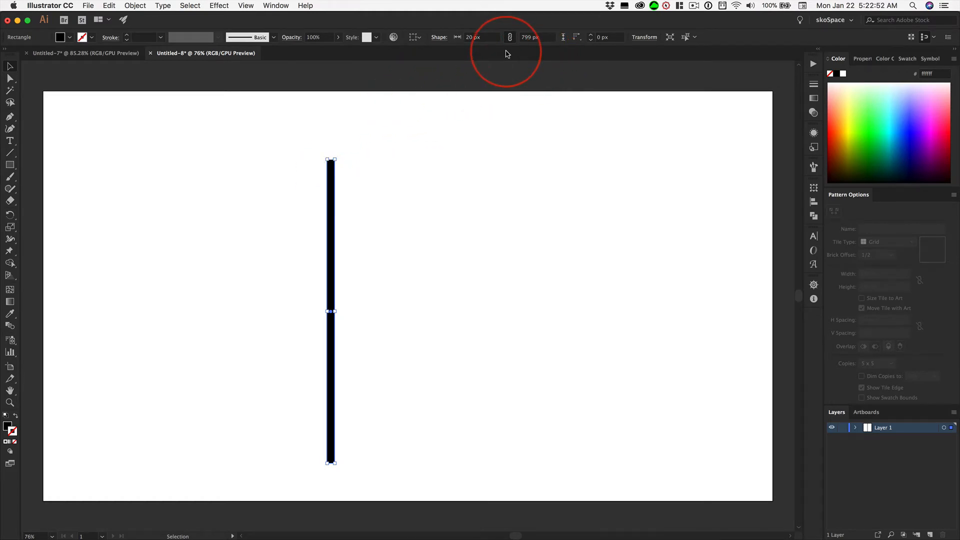
Position the black bar at X 0 px and Y 0 px, measured from its top-left reference point
{"action": "left_click", "coordinate": [644, 37]}
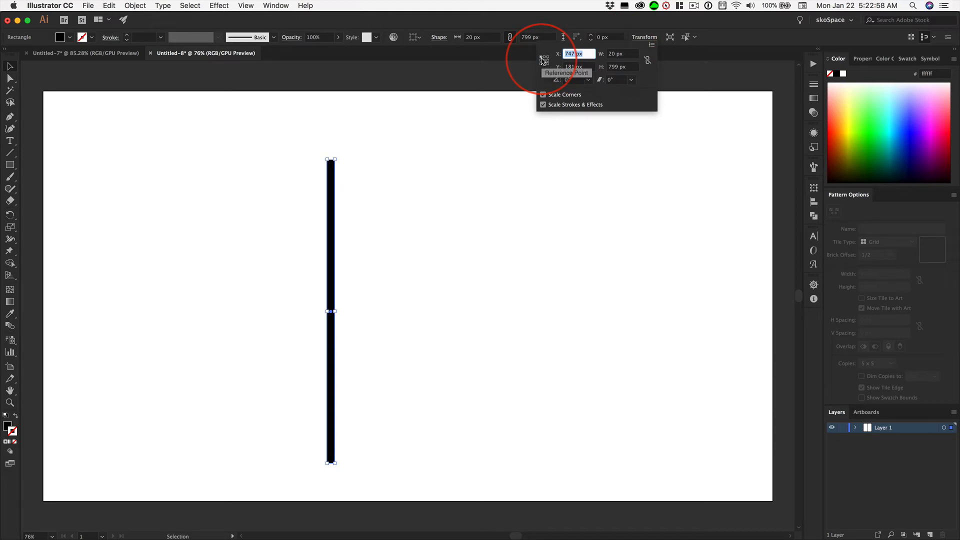
{"action": "key", "text": "Tab"}
{"action": "key", "text": "Tab"}
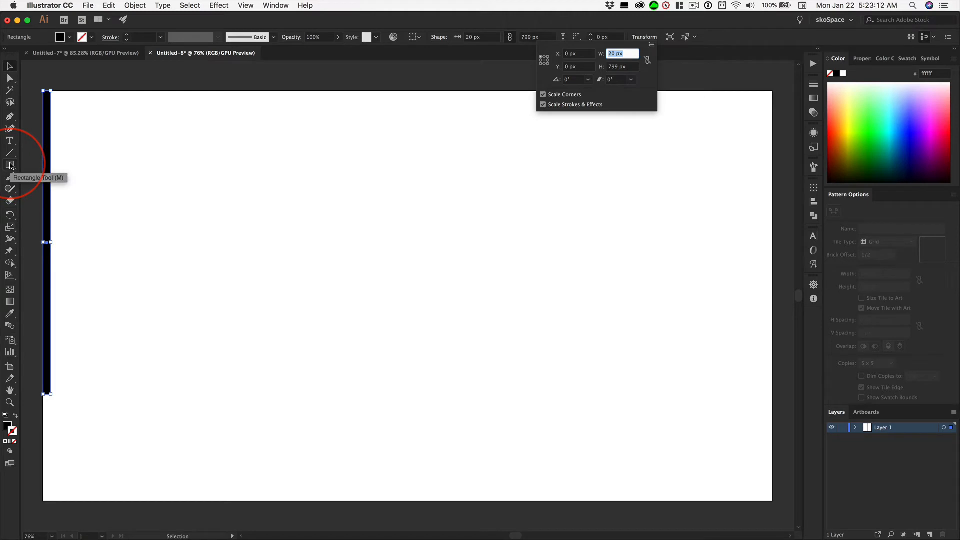
{"action": "left_click", "coordinate": [47, 157], "text": "alt"}
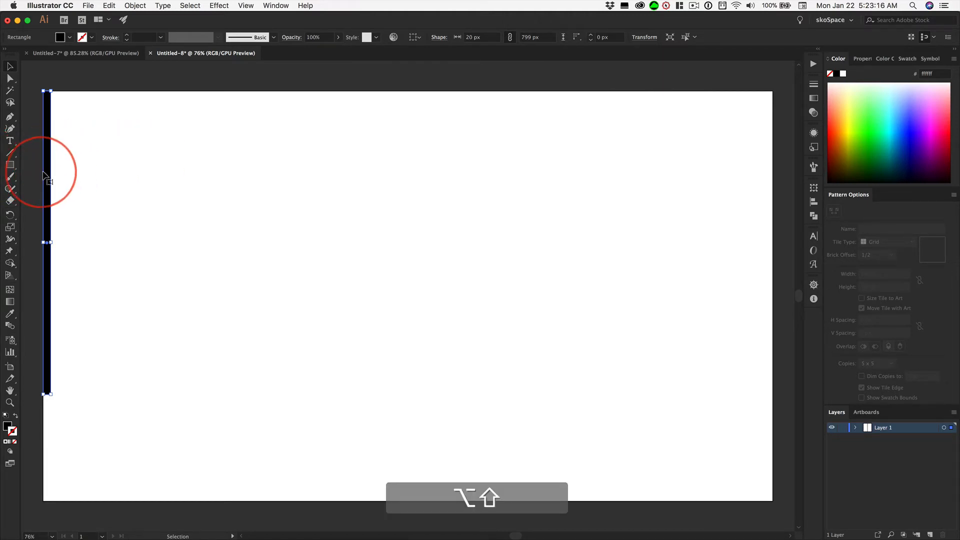
Duplicate the bar horizontally to about X 367 px and set the copy's width to 1 px with proportions unconstrained
{"action": "left_click_drag", "start_coordinate": [50, 172], "coordinate": [185, 171]}
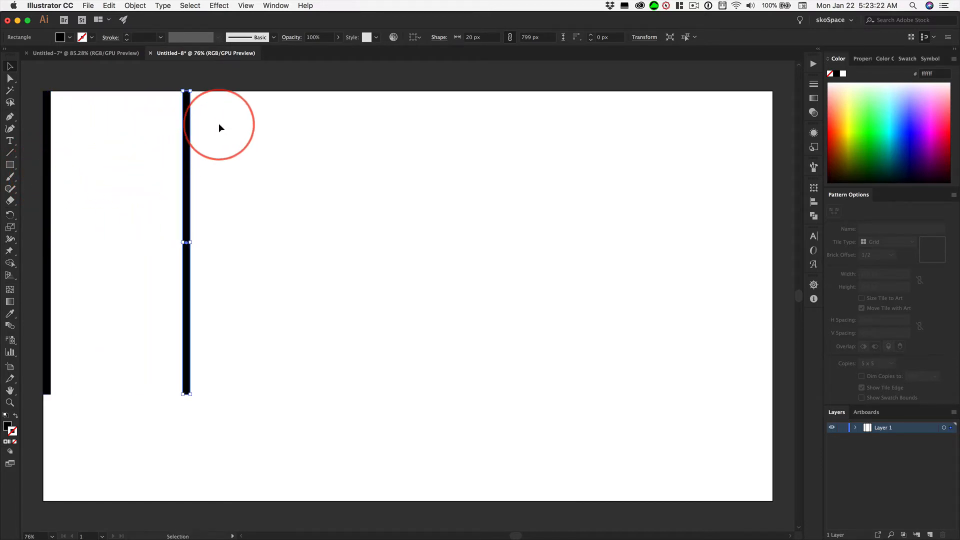
{"action": "left_click", "coordinate": [647, 37]}
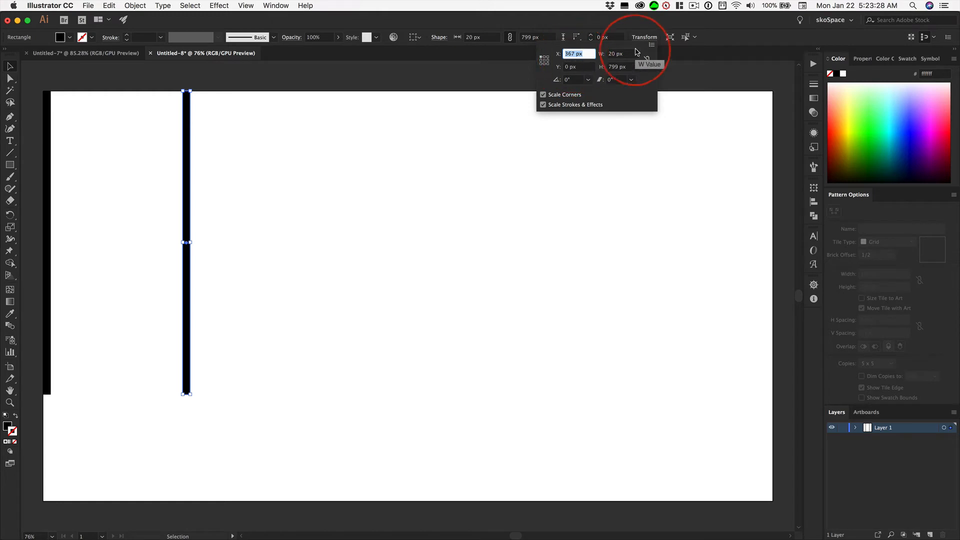
{"action": "left_click", "coordinate": [611, 54]}
{"action": "left_click_drag", "start_coordinate": [611, 55], "coordinate": [633, 50]}
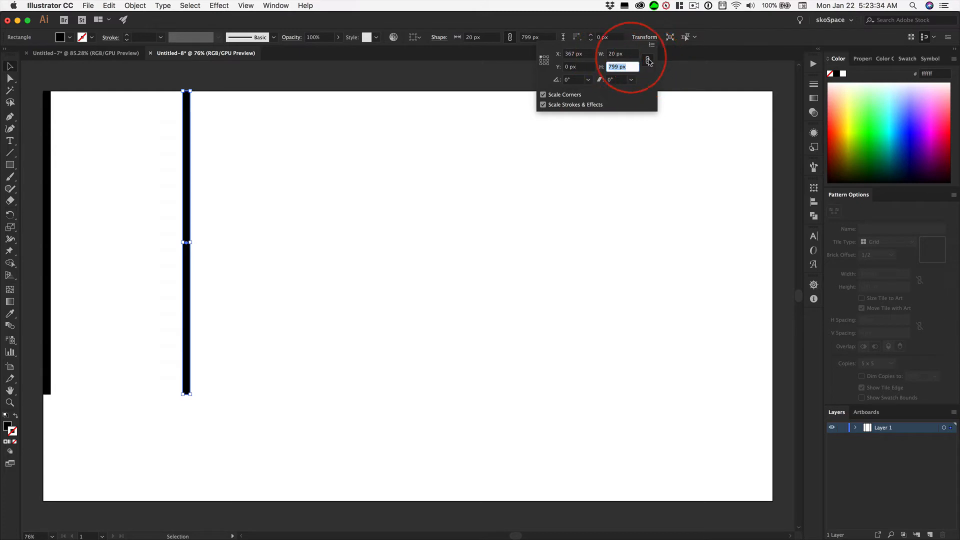
{"action": "left_click", "coordinate": [646, 60]}
{"action": "double_click", "coordinate": [616, 53]}
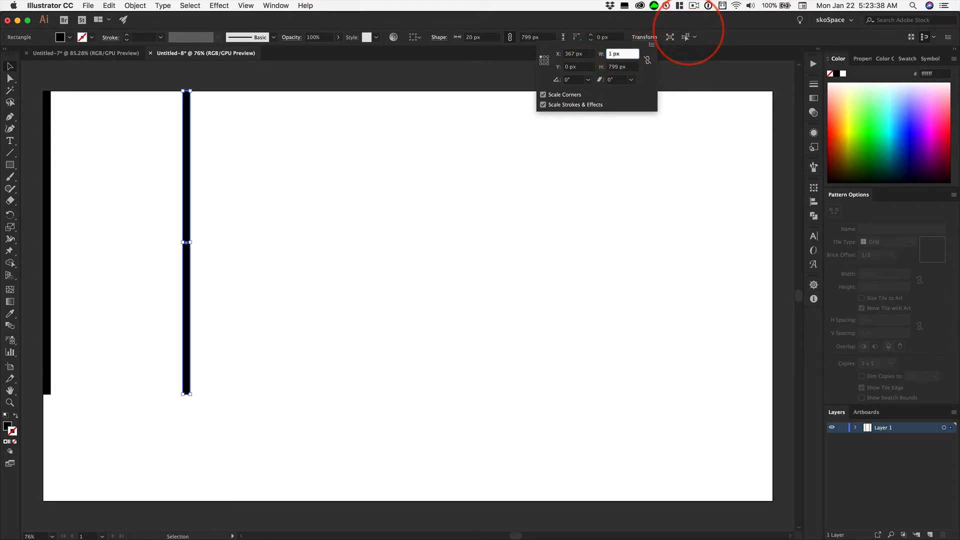
{"action": "type", "text": "1 px"}
{"action": "key", "text": "Tab"}
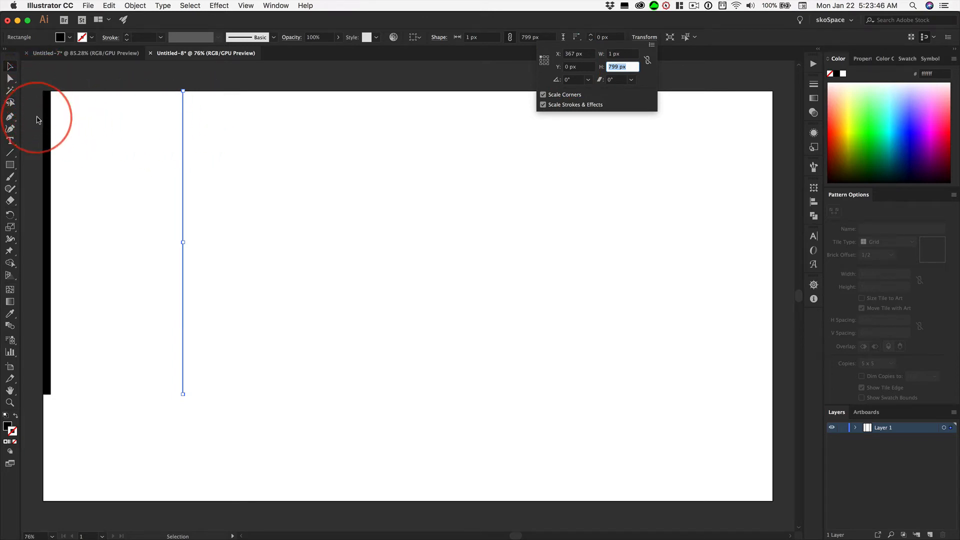
Place the 1 px bar at X 400 px, measured from its top-right reference point
{"action": "left_click", "coordinate": [548, 57]}
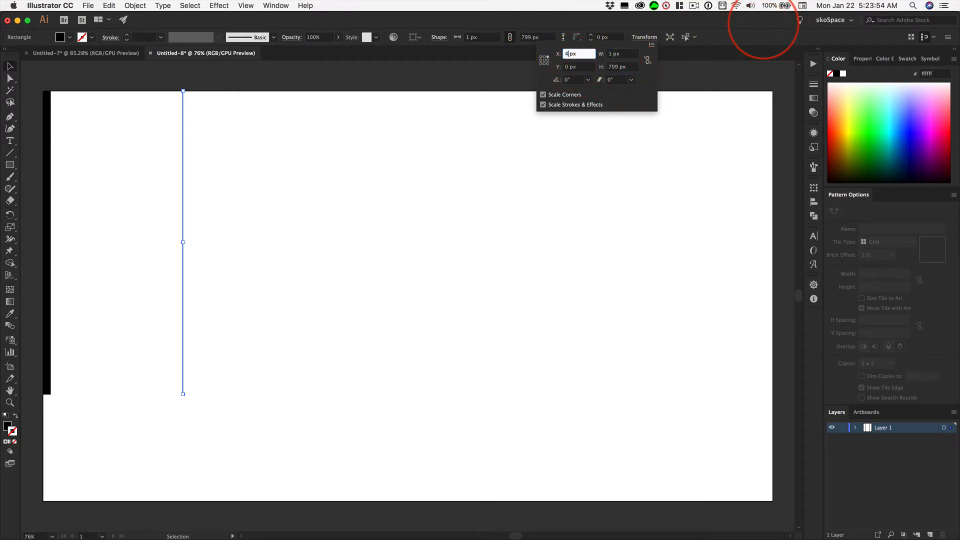
{"action": "type", "text": "400"}
{"action": "key", "text": "Return"}
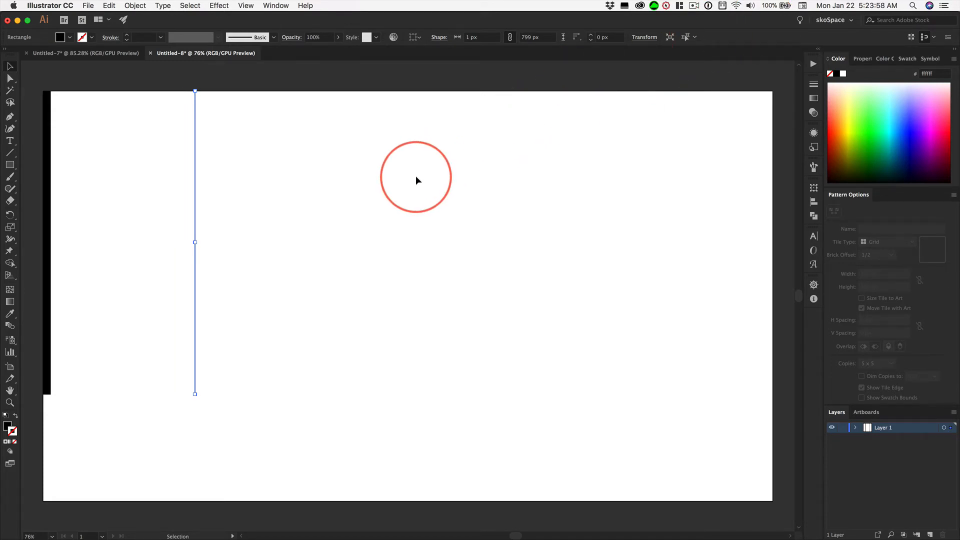
Select both bars together, check their combined width, and deselect them
{"action": "left_click_drag", "start_coordinate": [32, 75], "coordinate": [212, 145]}
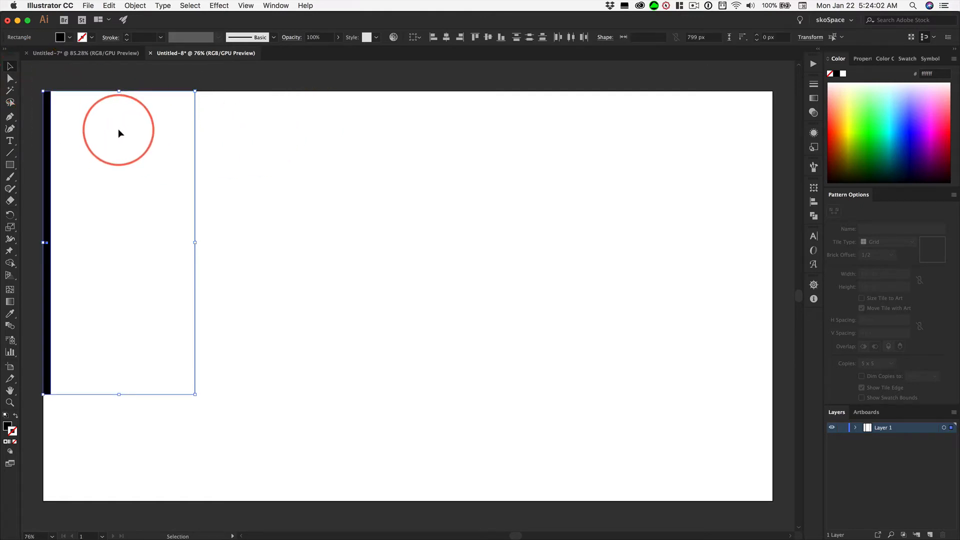
{"action": "left_click", "coordinate": [806, 38]}
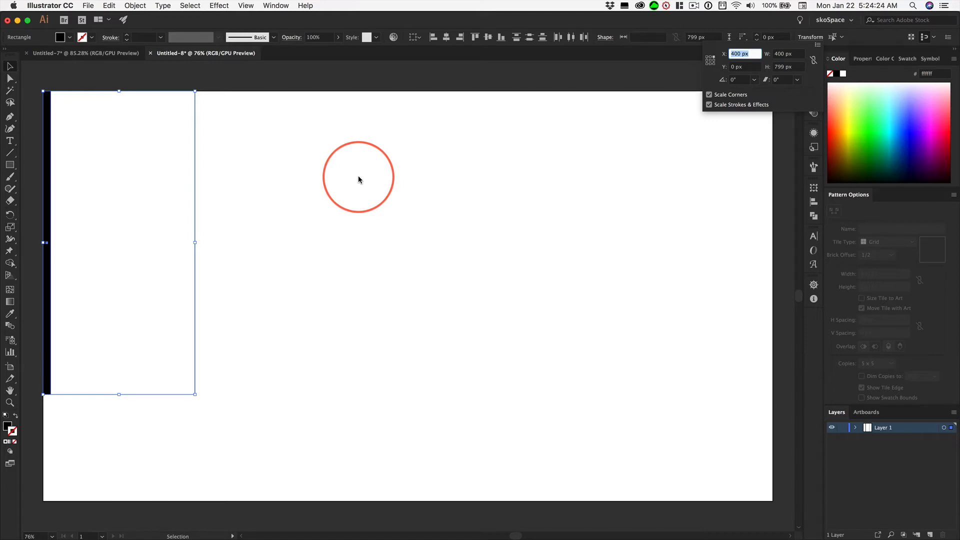
{"action": "left_click", "coordinate": [135, 6]}
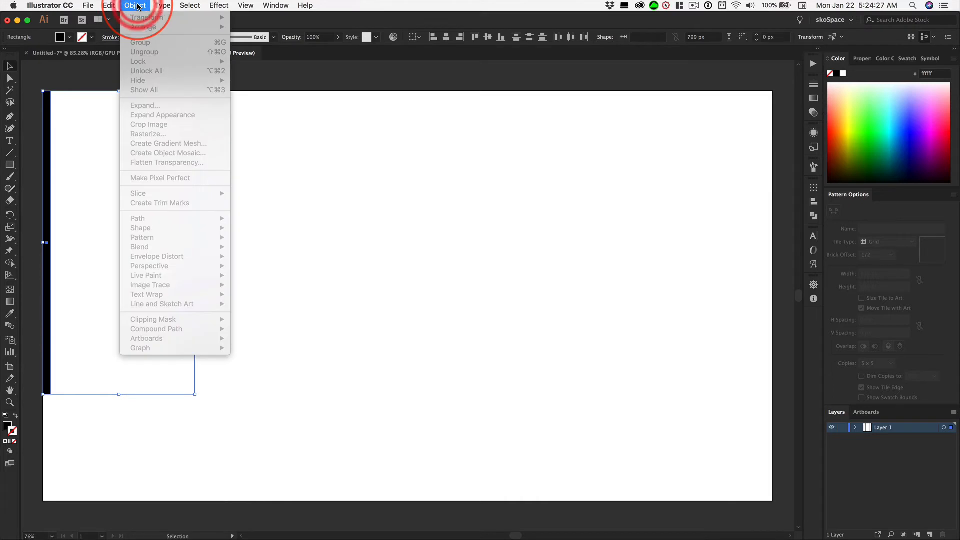
{"action": "left_click", "coordinate": [332, 150]}
{"action": "left_click", "coordinate": [332, 152]}
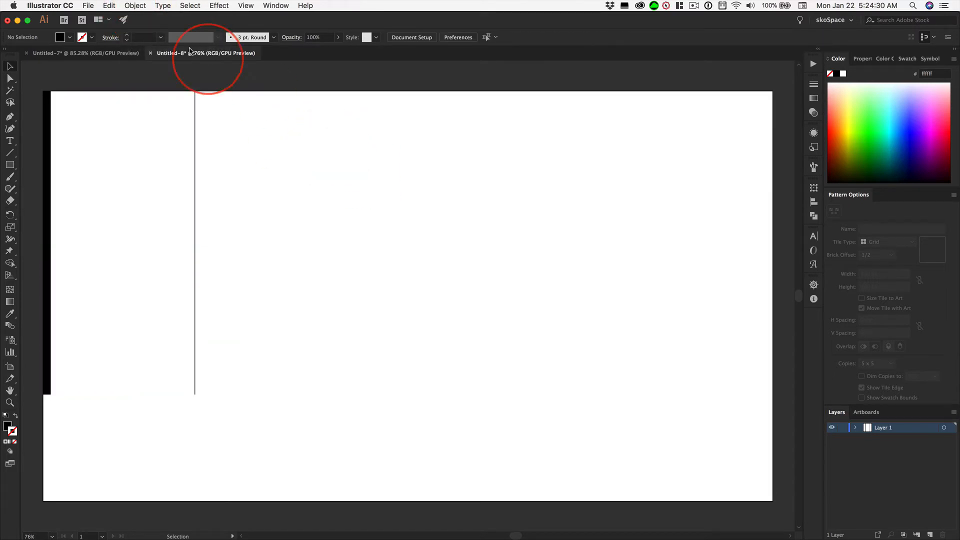
Set the blend options to Specified Steps spacing with 18 steps
{"action": "left_click", "coordinate": [146, 6]}
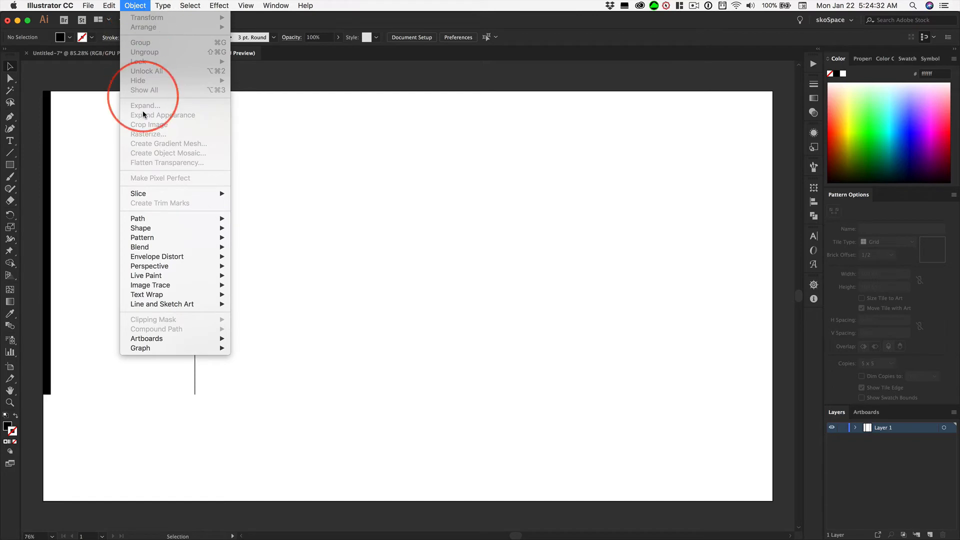
{"action": "mouse_move", "coordinate": [148, 242]}
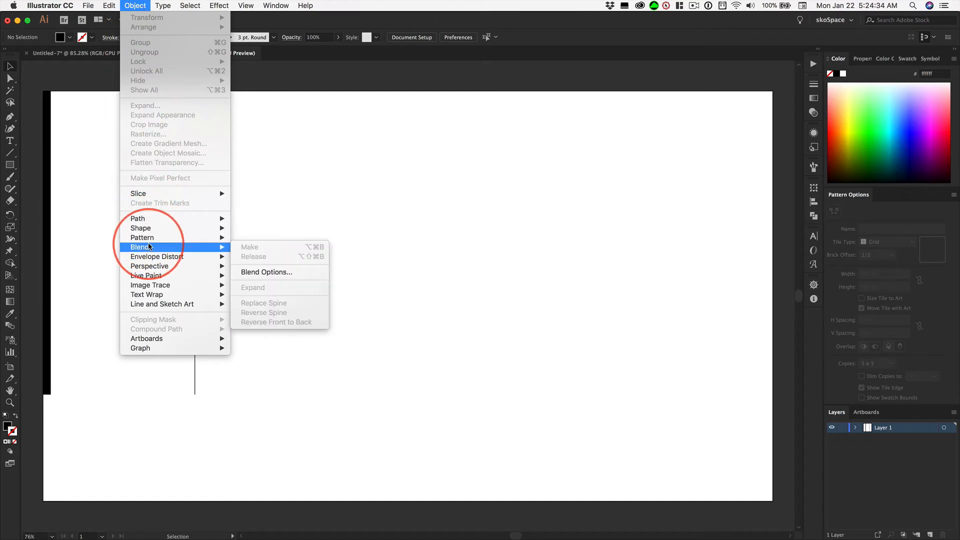
{"action": "left_click", "coordinate": [280, 273]}
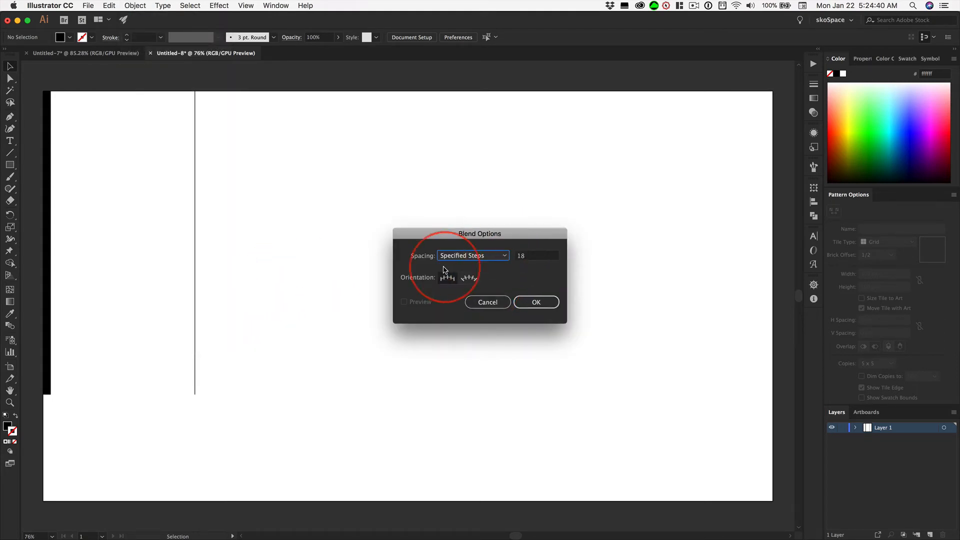
{"action": "left_click", "coordinate": [454, 256]}
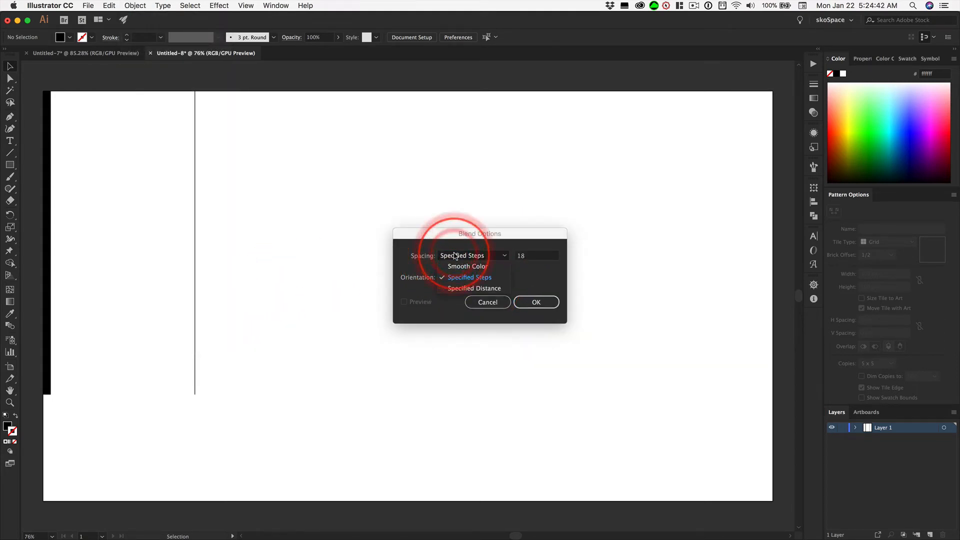
{"action": "left_click", "coordinate": [467, 281]}
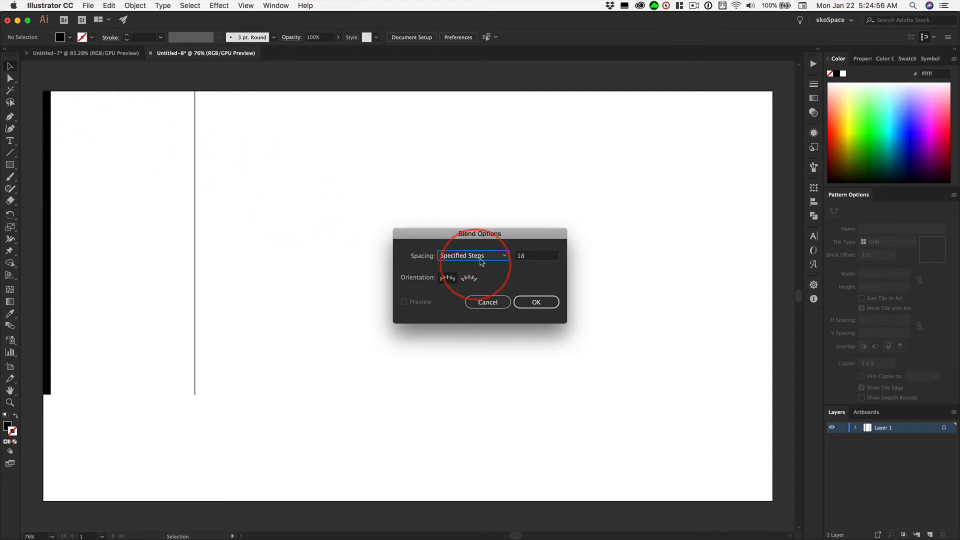
{"action": "left_click", "coordinate": [536, 302]}
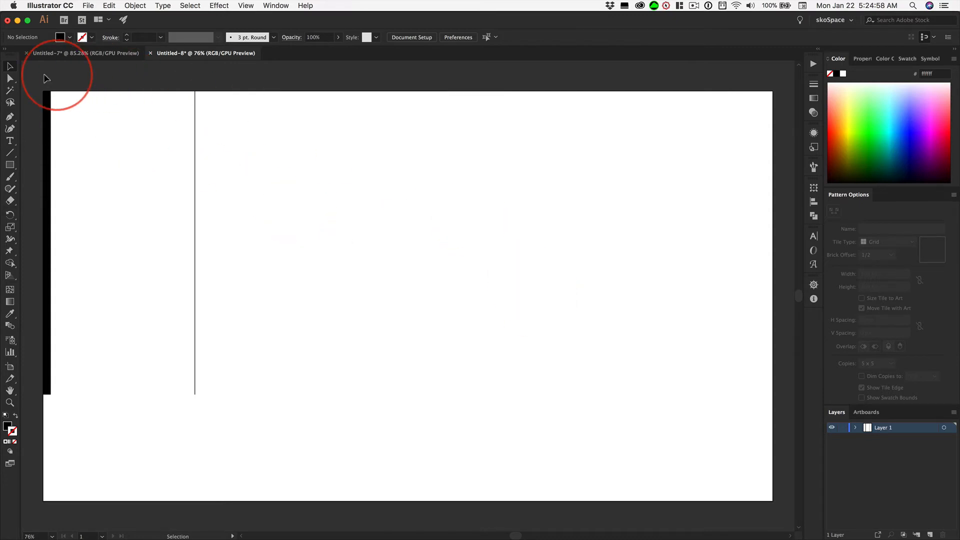
Select both the wide and the thin bar and make a blend between them
{"action": "left_click_drag", "start_coordinate": [55, 90], "coordinate": [238, 175]}
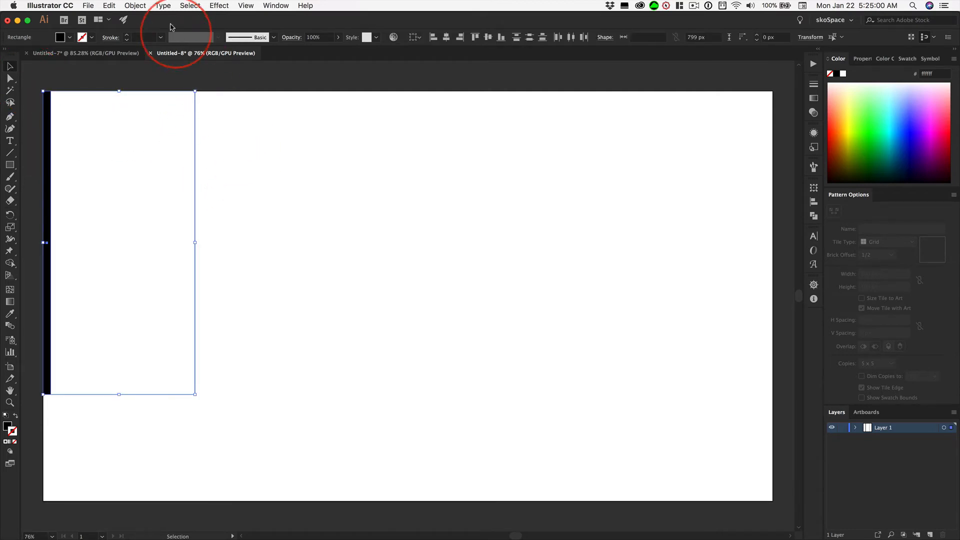
{"action": "left_click", "coordinate": [139, 8]}
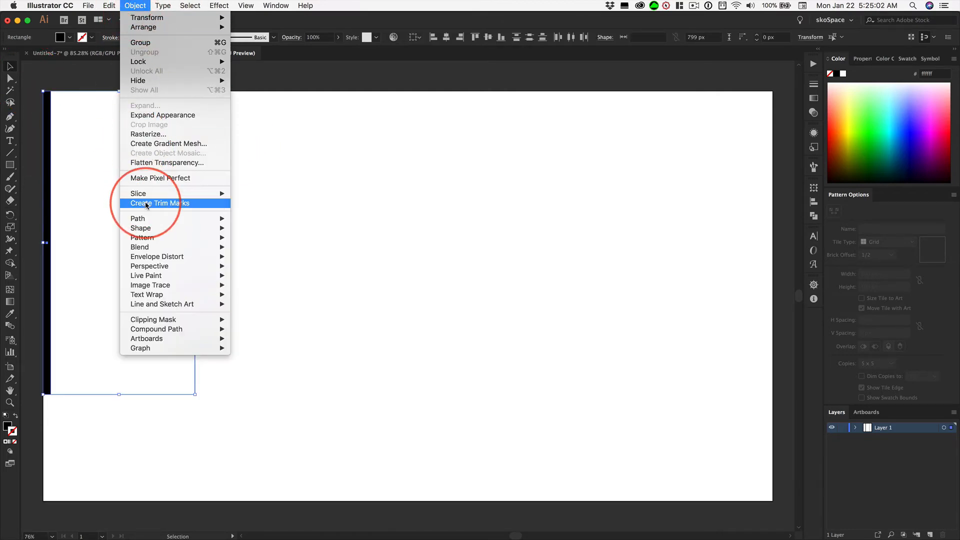
{"action": "mouse_move", "coordinate": [146, 248]}
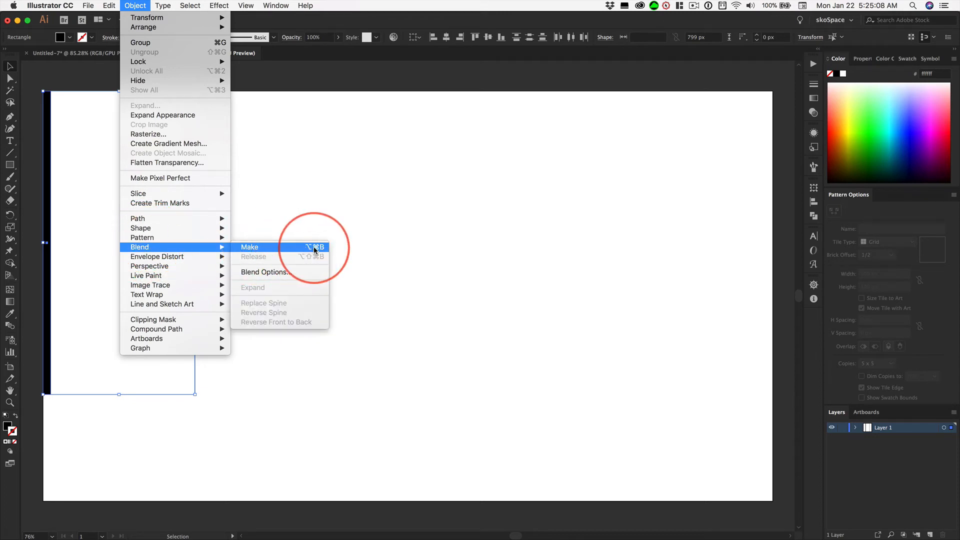
{"action": "left_click", "coordinate": [315, 250]}
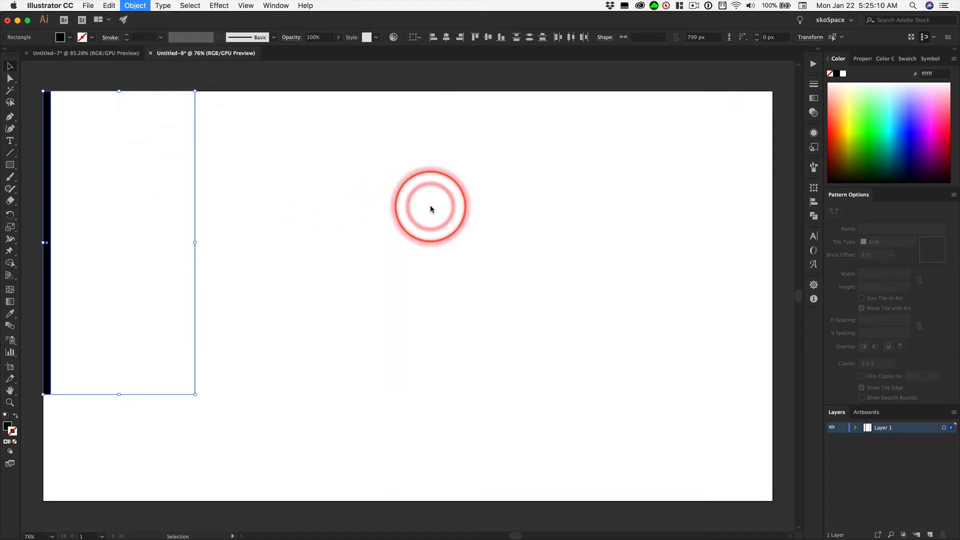
Reflect a copy of the stripe blend across the vertical axis, keeping the original in place
{"action": "left_click", "coordinate": [431, 207]}
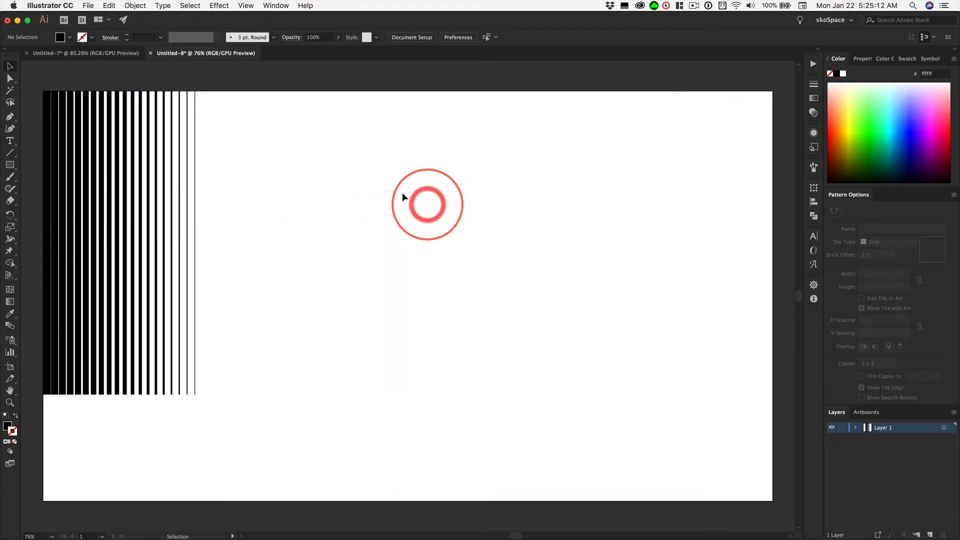
{"action": "left_click", "coordinate": [188, 114]}
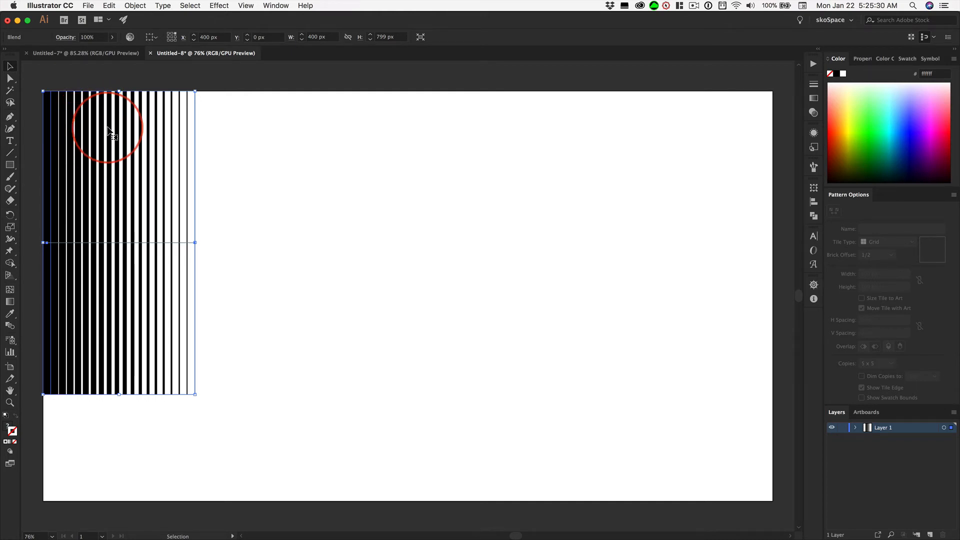
{"action": "left_click", "coordinate": [134, 5]}
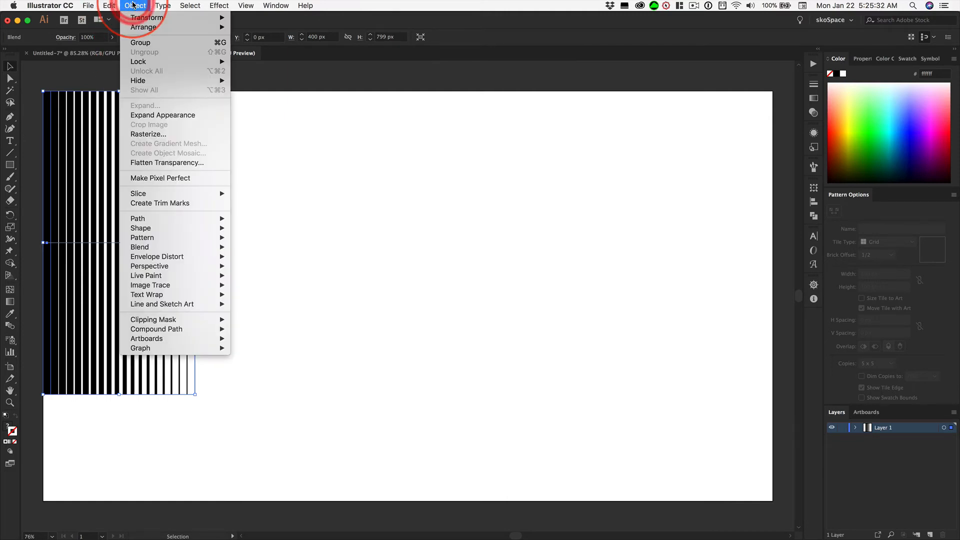
{"action": "mouse_move", "coordinate": [145, 20]}
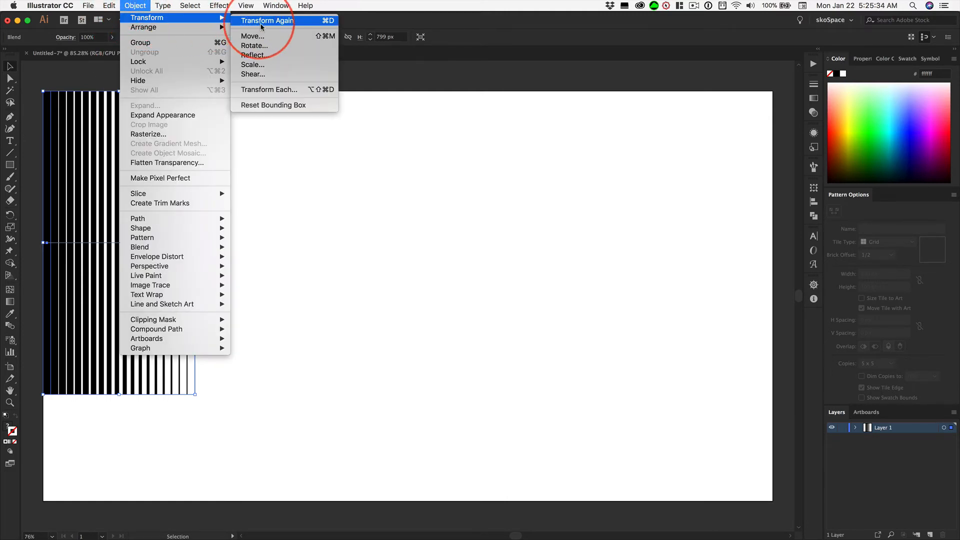
{"action": "left_click", "coordinate": [268, 59]}
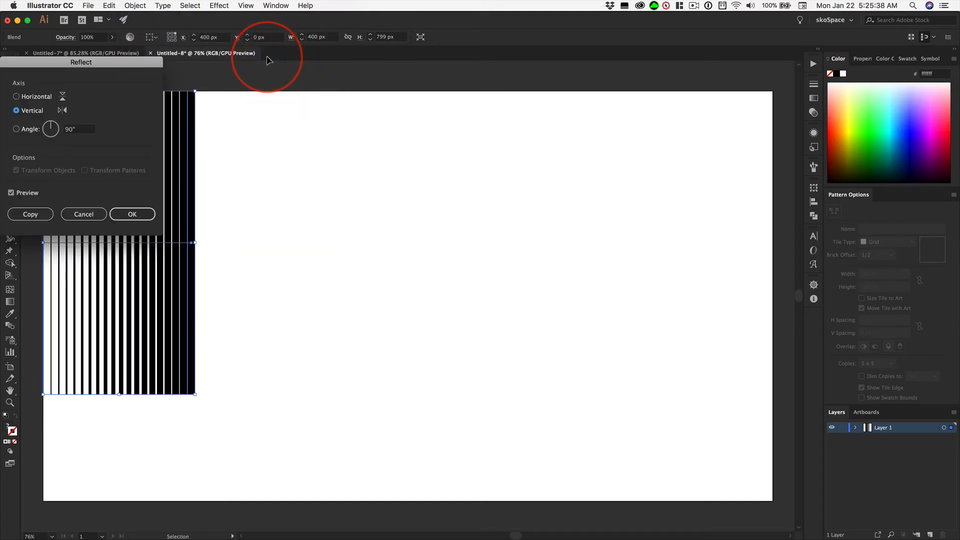
{"action": "left_click_drag", "start_coordinate": [107, 62], "coordinate": [451, 122]}
{"action": "left_click", "coordinate": [357, 250]}
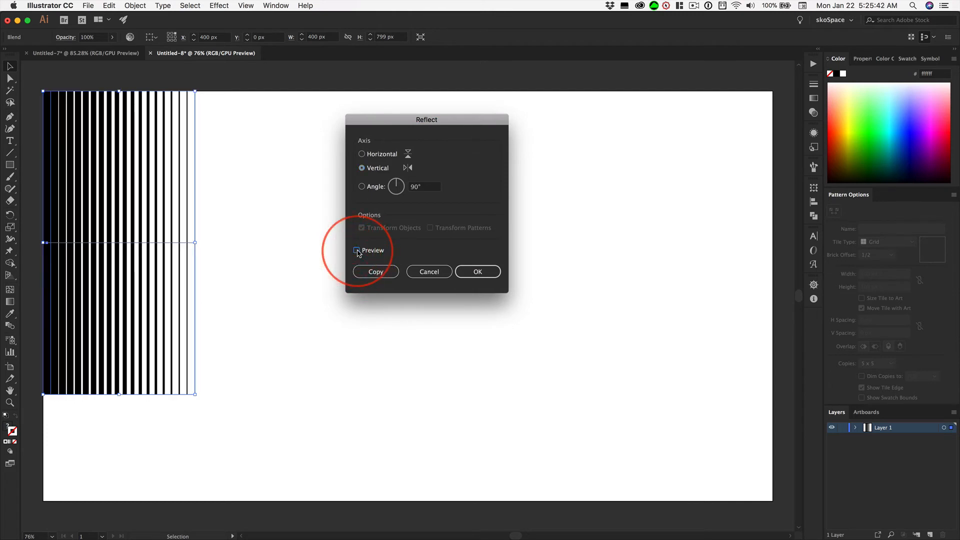
{"action": "left_click", "coordinate": [357, 251]}
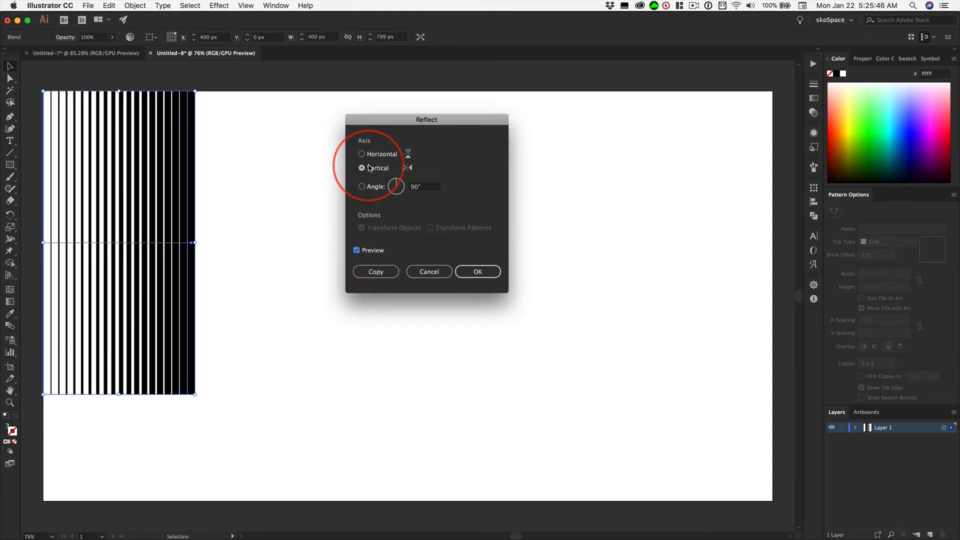
{"action": "left_click", "coordinate": [374, 271]}
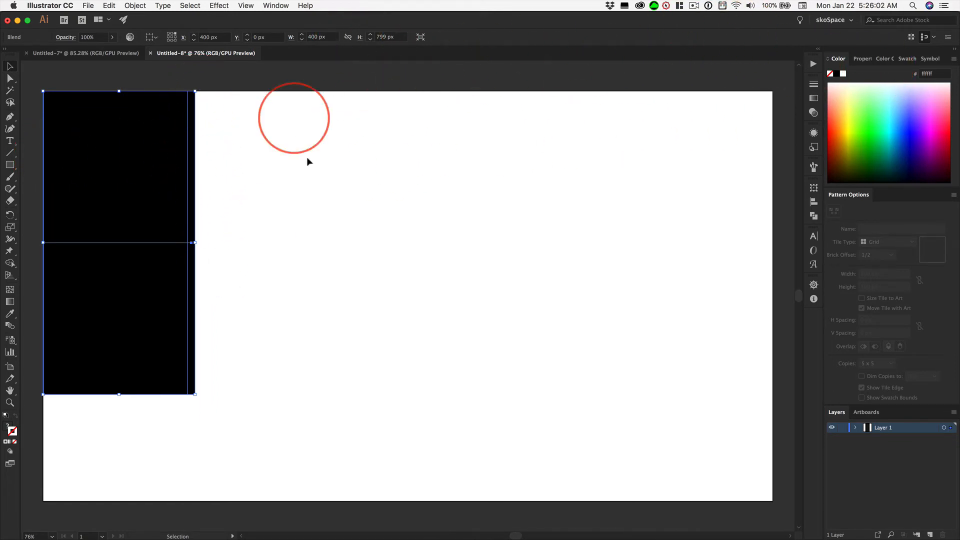
Move the reflected copy to the right of the original blend and set its X to 399 px from the top-left reference point
{"action": "left_click", "coordinate": [397, 179]}
{"action": "left_click", "coordinate": [114, 142]}
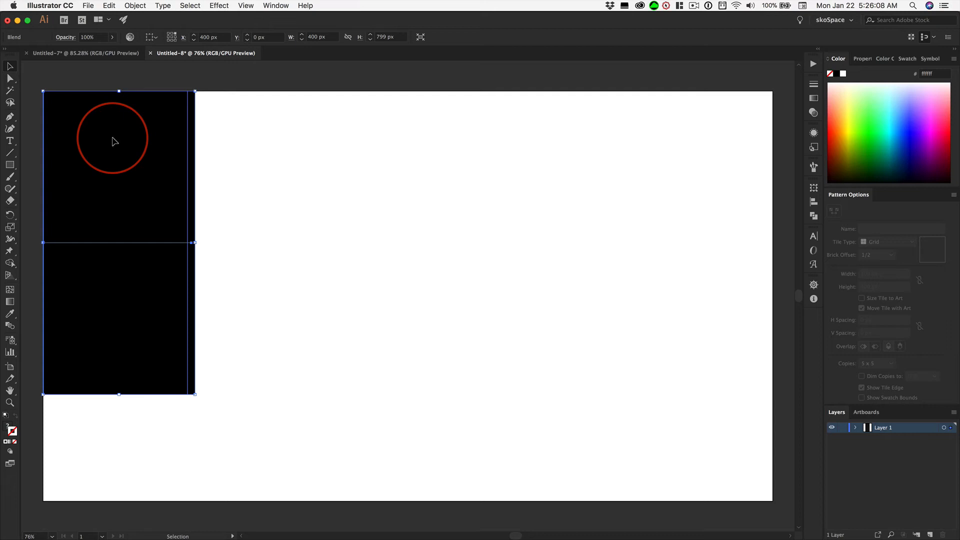
{"action": "left_click_drag", "start_coordinate": [114, 142], "coordinate": [299, 142]}
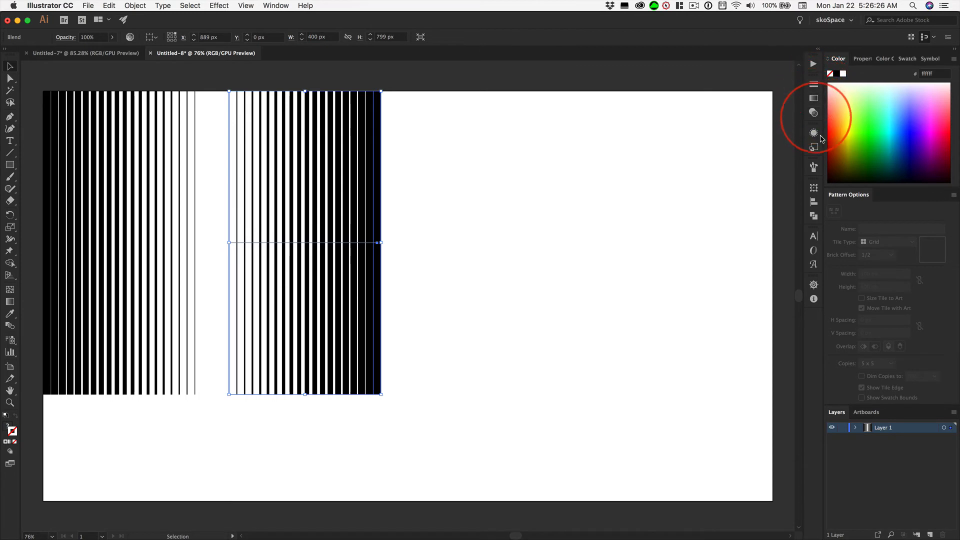
{"action": "left_click", "coordinate": [814, 186]}
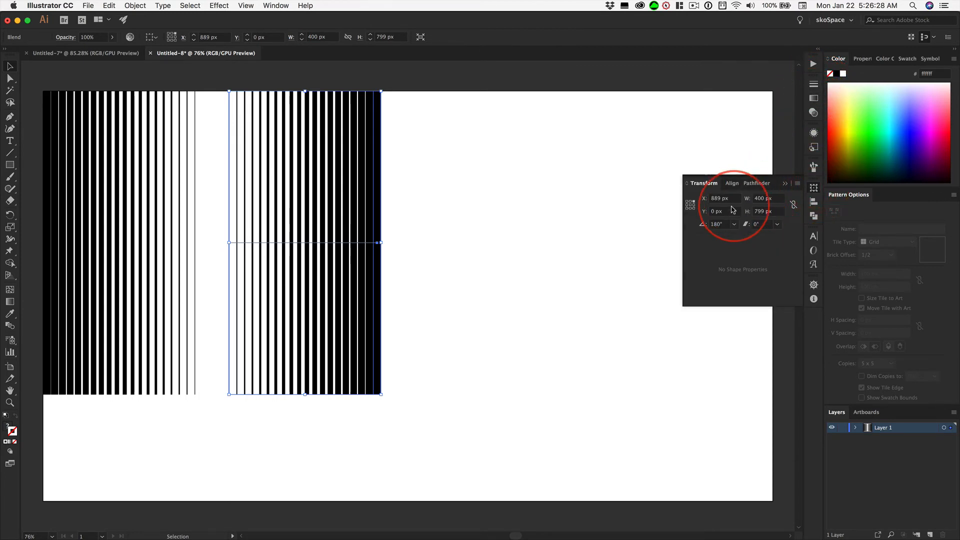
{"action": "left_click", "coordinate": [688, 201]}
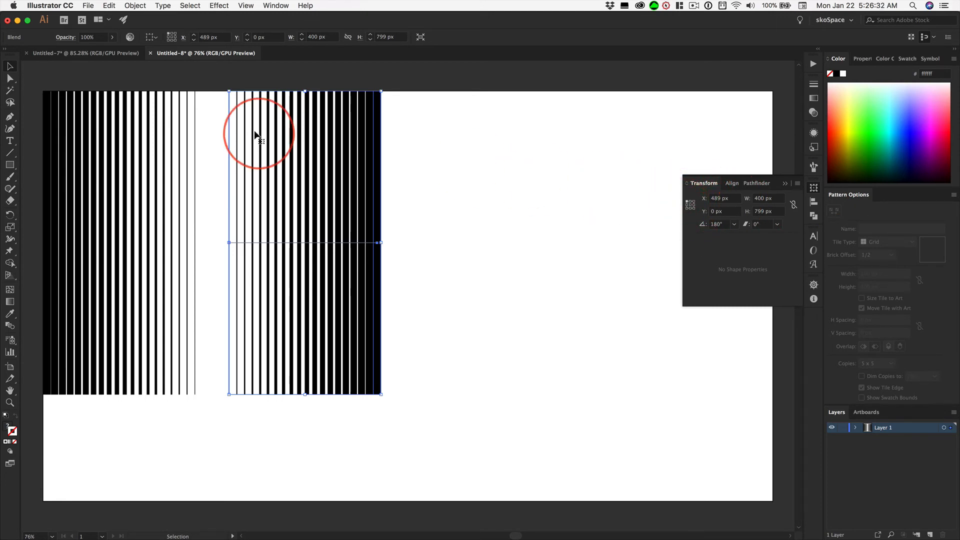
{"action": "left_click", "coordinate": [714, 198]}
{"action": "double_click", "coordinate": [714, 198]}
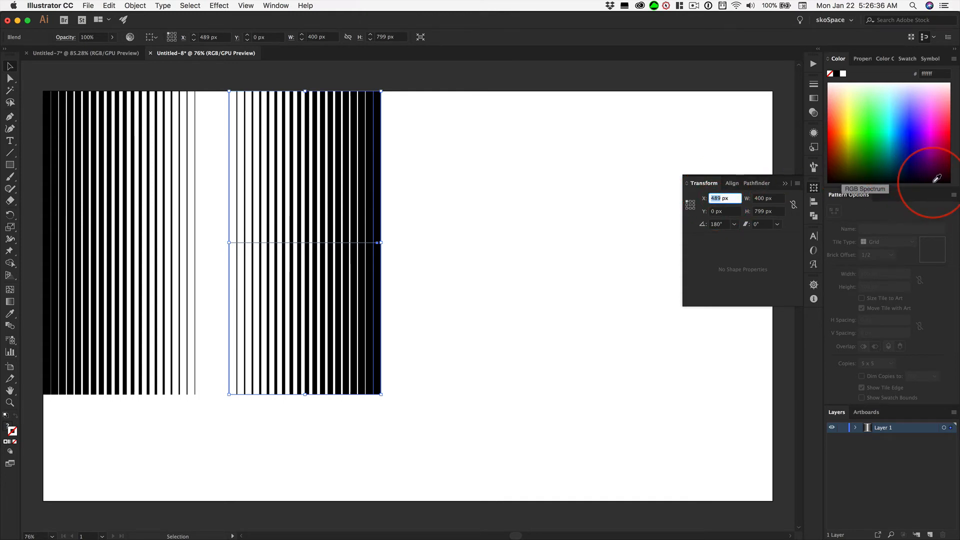
{"action": "key", "text": "Return"}
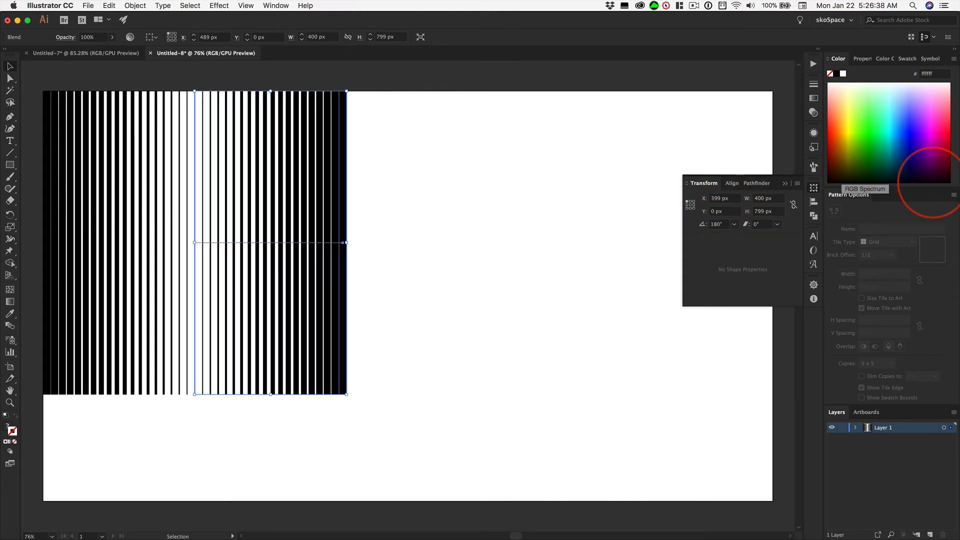
{"action": "left_click", "coordinate": [427, 164]}
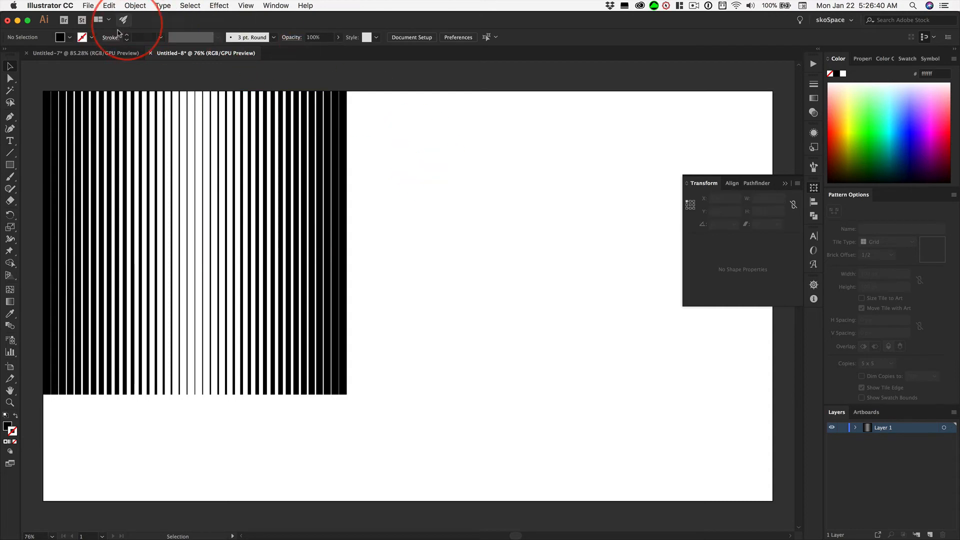
Select both stripe blends to check their combined size, and select the right-hand blend on its own
{"action": "left_click_drag", "start_coordinate": [32, 78], "coordinate": [443, 167]}
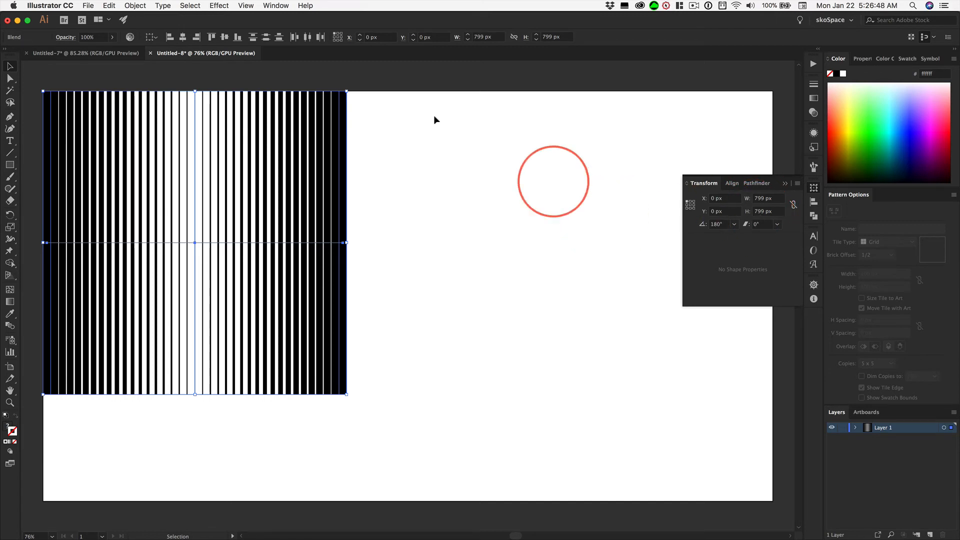
{"action": "left_click", "coordinate": [248, 134]}
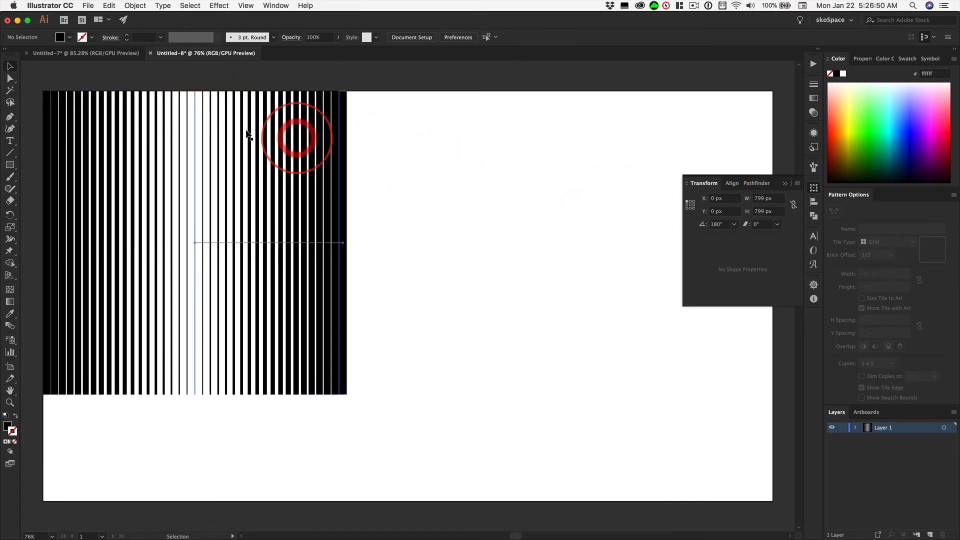
{"action": "left_click", "coordinate": [194, 108]}
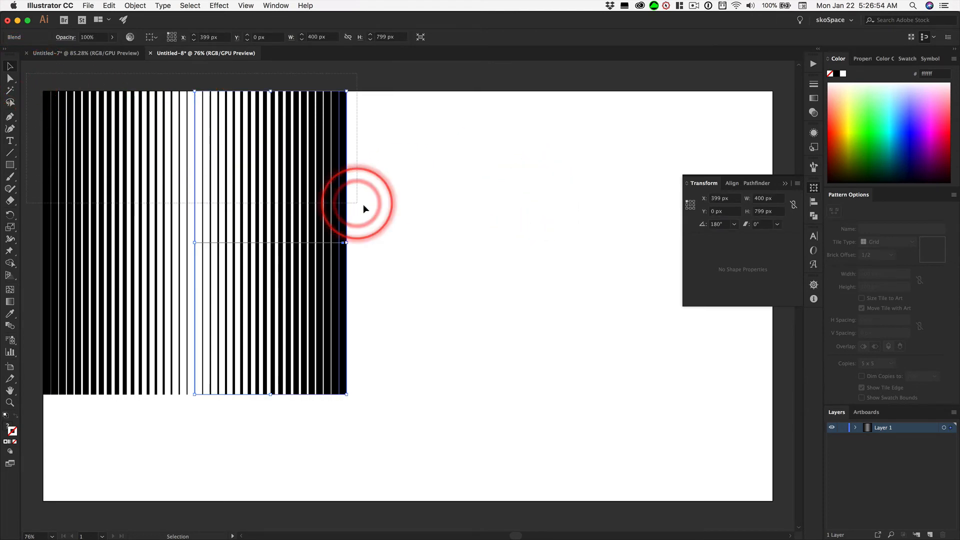
Select both blends, expand their appearance, and expand them with Object and Fill enabled
{"action": "key", "text": "super+a"}
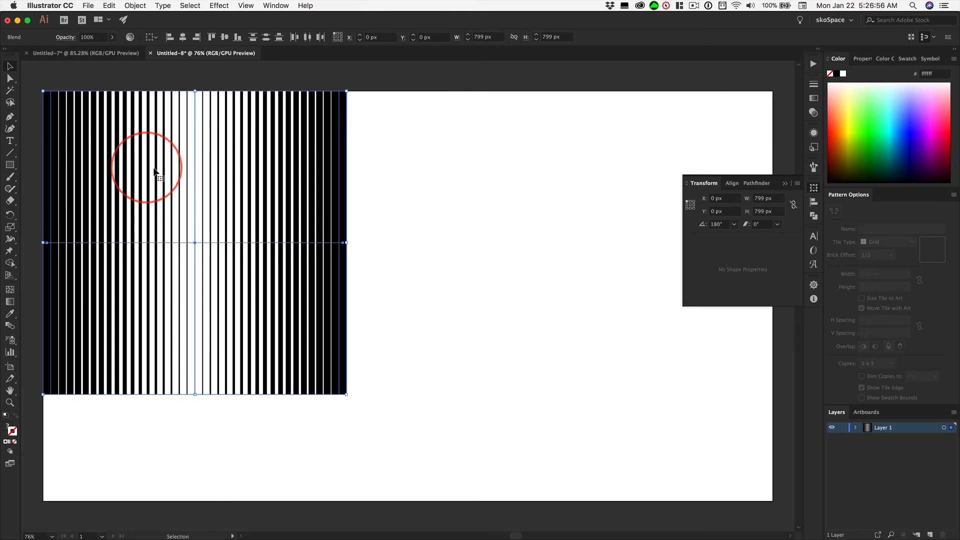
{"action": "left_click", "coordinate": [135, 6]}
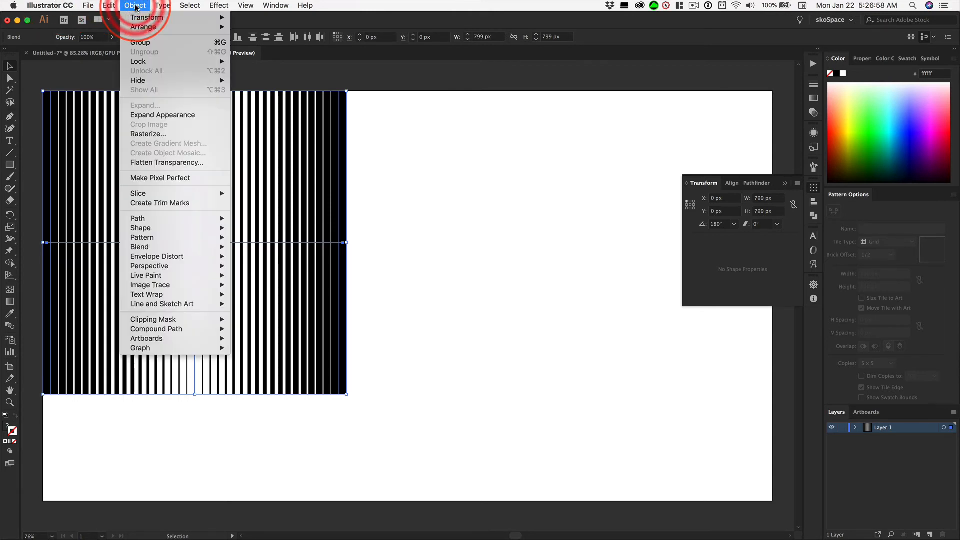
{"action": "left_click", "coordinate": [166, 115]}
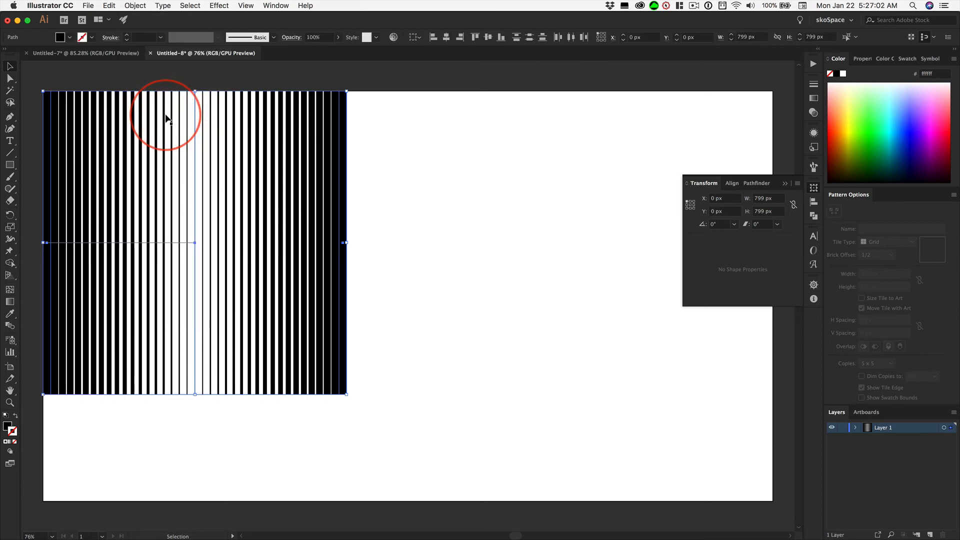
{"action": "left_click", "coordinate": [134, 6]}
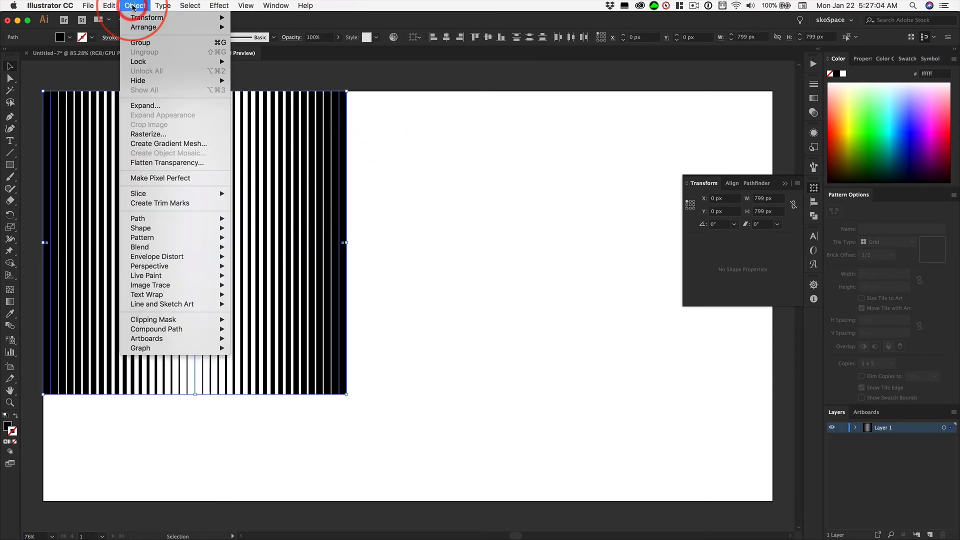
{"action": "left_click", "coordinate": [150, 107]}
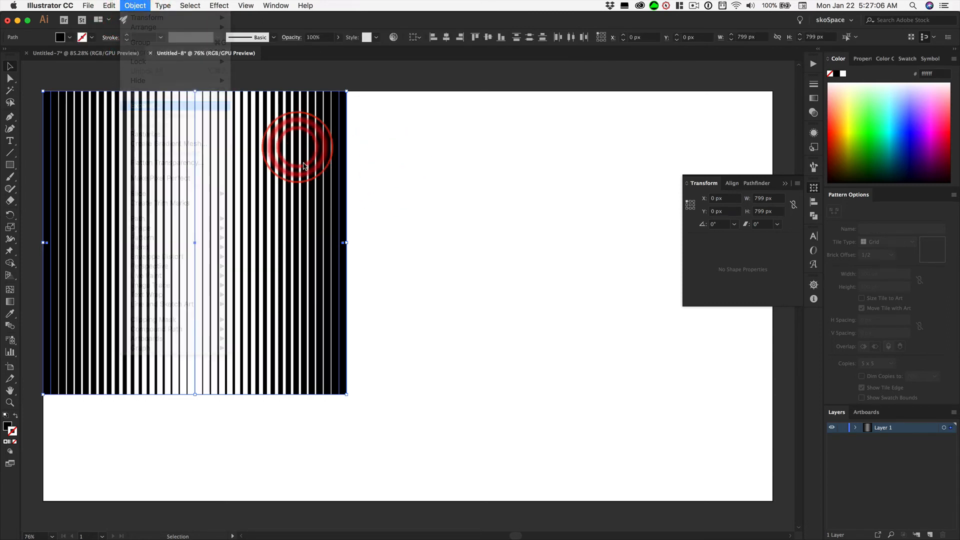
{"action": "left_click_drag", "start_coordinate": [77, 64], "coordinate": [522, 187]}
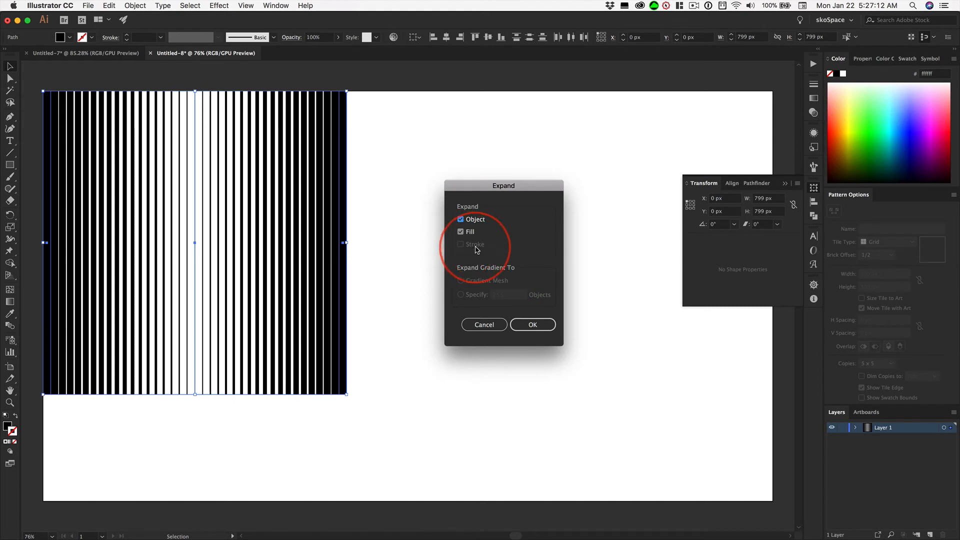
{"action": "left_click", "coordinate": [540, 324]}
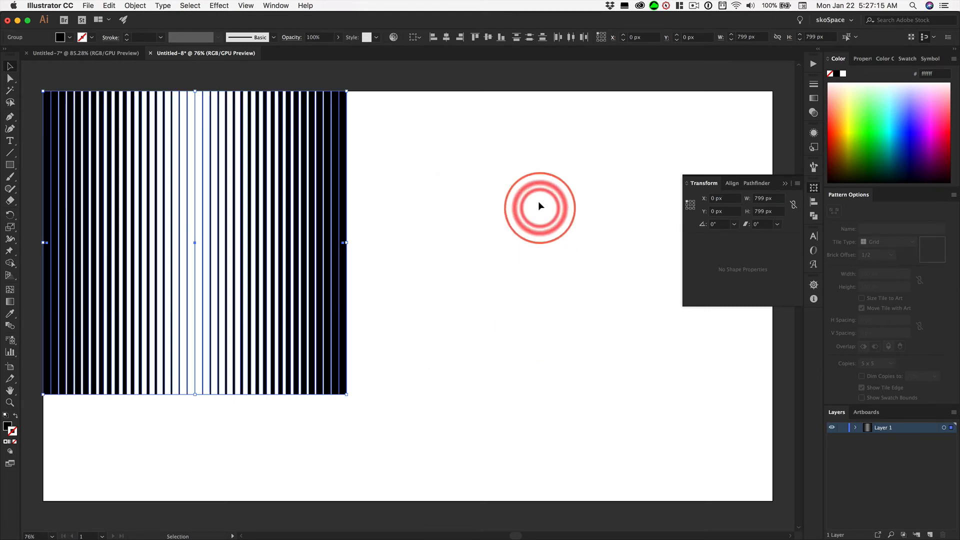
Select both expanded stripe groups and ungroup them into separate bars
{"action": "left_click", "coordinate": [460, 159]}
{"action": "left_click", "coordinate": [323, 176]}
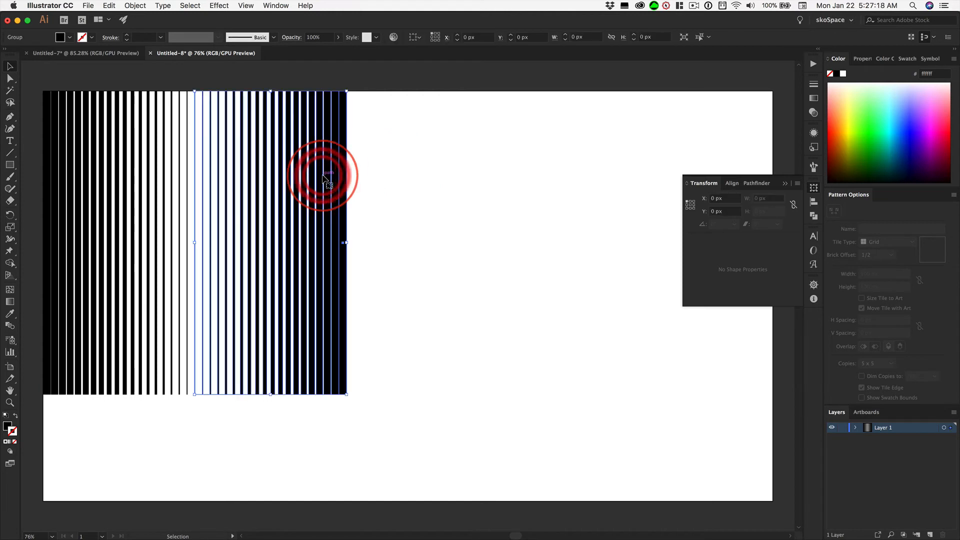
{"action": "left_click", "coordinate": [50, 182], "text": "shift"}
{"action": "left_click", "coordinate": [135, 6]}
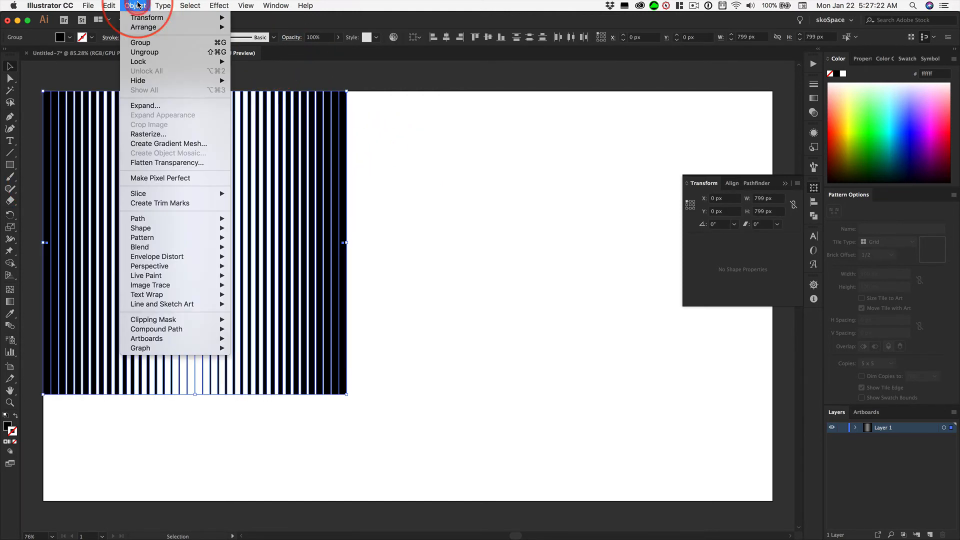
{"action": "left_click", "coordinate": [250, 62]}
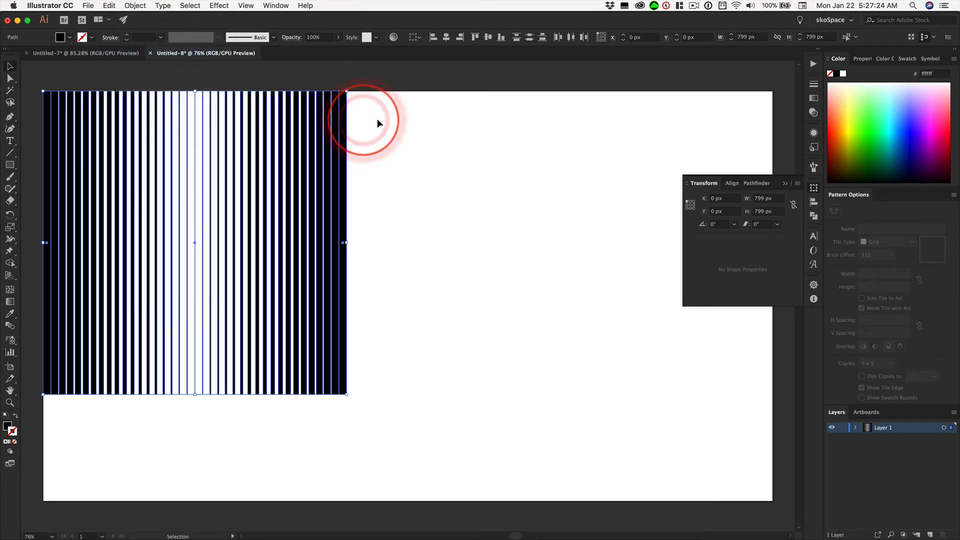
Check the thin bar in the middle of the pattern, and group all the bars into one group
{"action": "left_click_drag", "start_coordinate": [186, 92], "coordinate": [195, 94]}
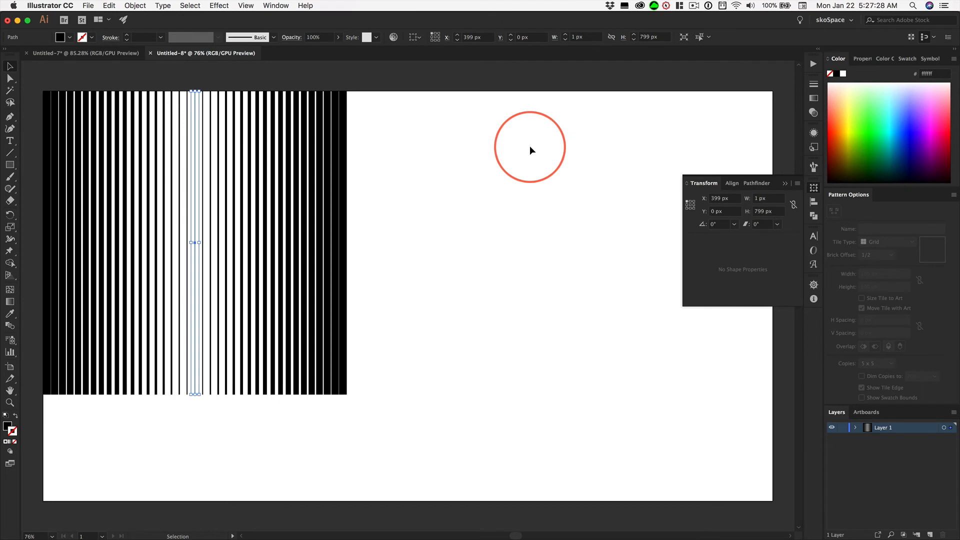
{"action": "left_click", "coordinate": [510, 148]}
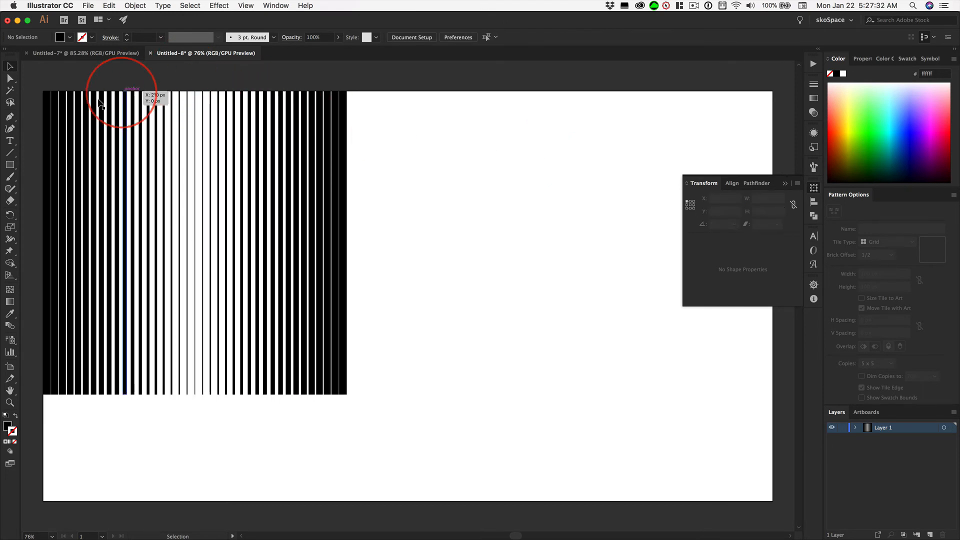
{"action": "left_click_drag", "start_coordinate": [33, 78], "coordinate": [387, 210]}
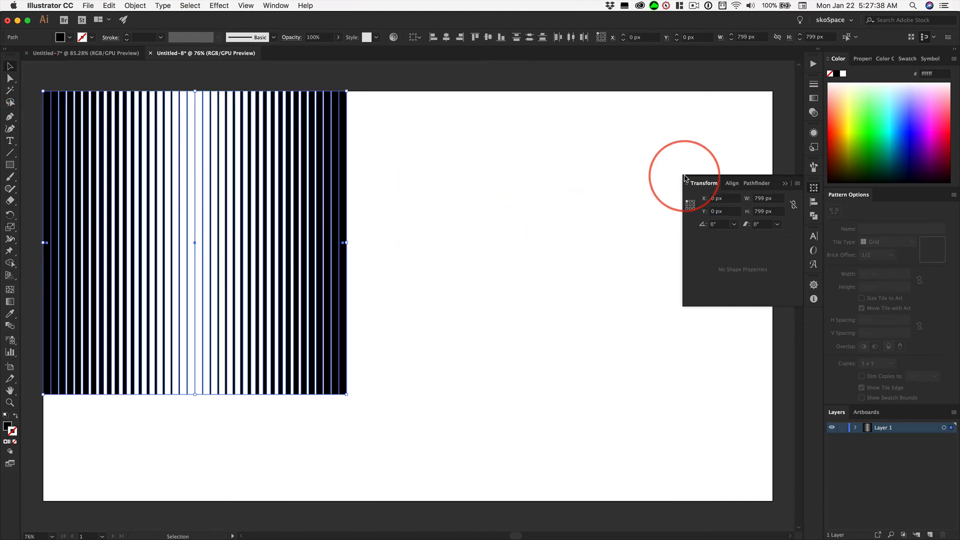
{"action": "key", "text": "super+g"}
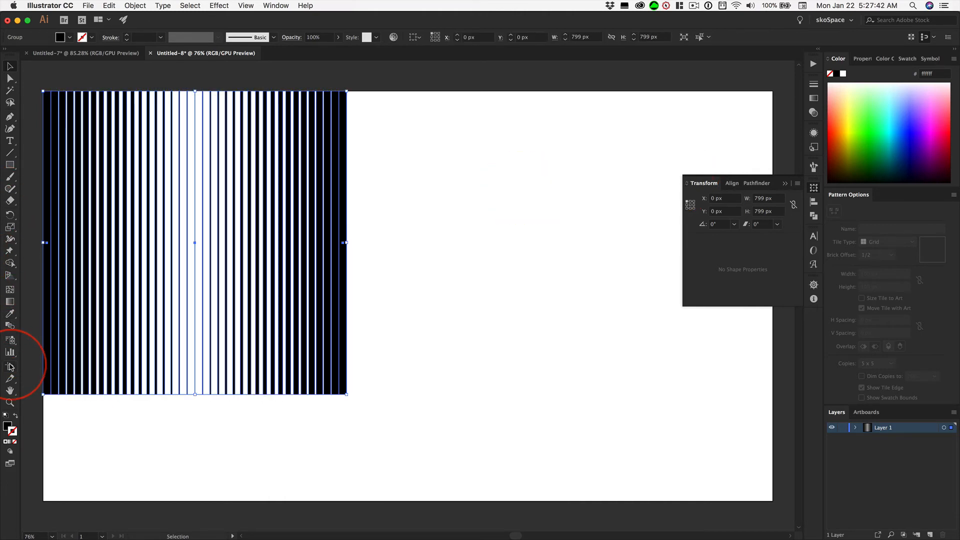
Fit the artboard to the bounds of the grouped stripe artwork, and return to the Selection tool
{"action": "left_click", "coordinate": [10, 369]}
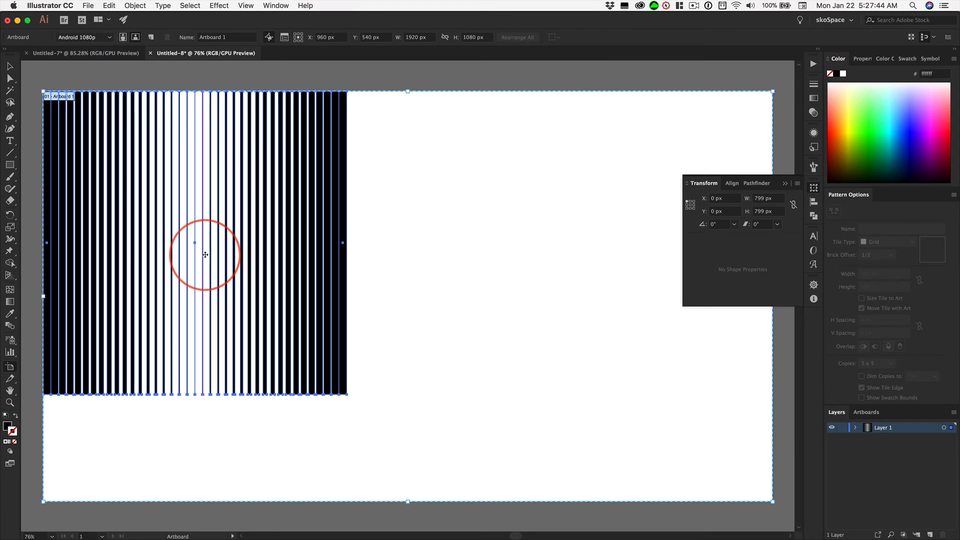
{"action": "right_click", "coordinate": [330, 220]}
{"action": "left_click", "coordinate": [329, 220]}
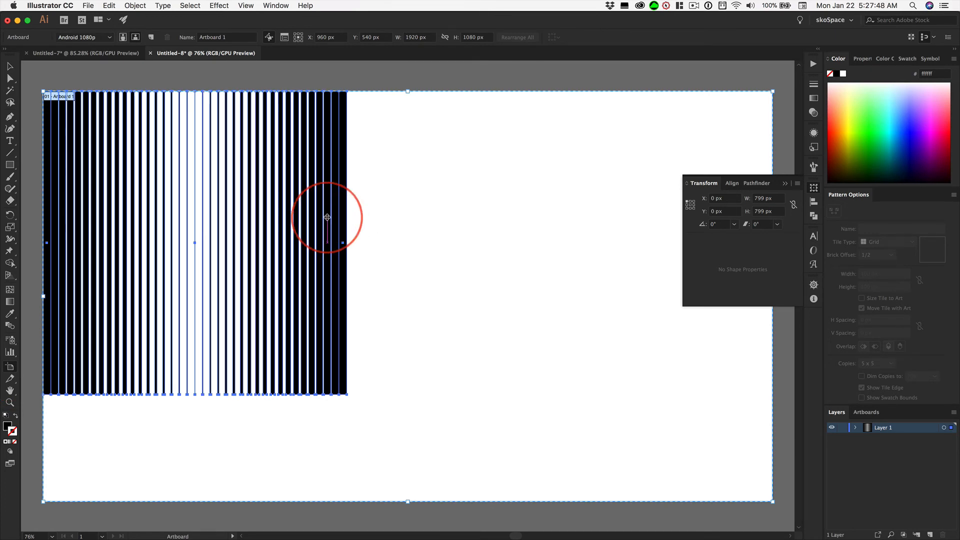
{"action": "right_click", "coordinate": [327, 219]}
{"action": "left_click", "coordinate": [331, 178]}
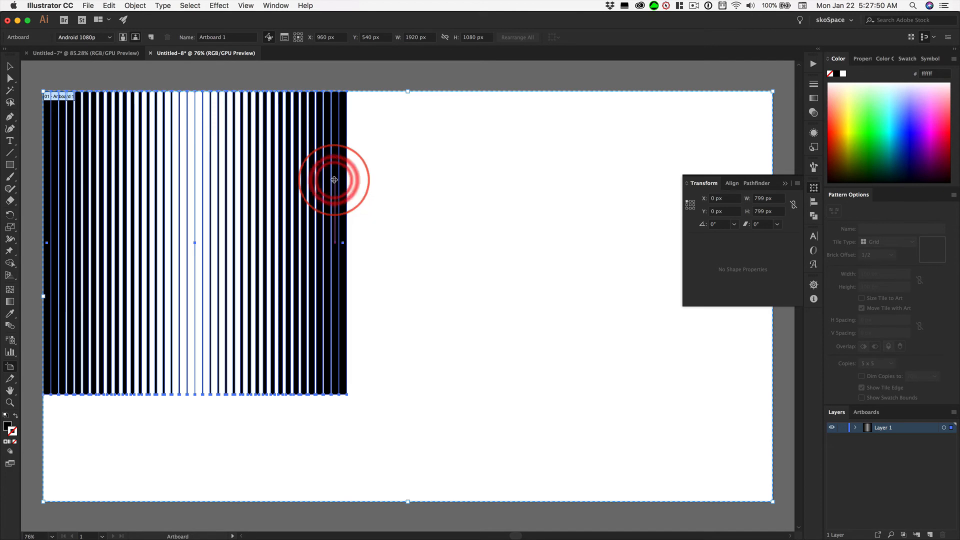
{"action": "left_click", "coordinate": [327, 177]}
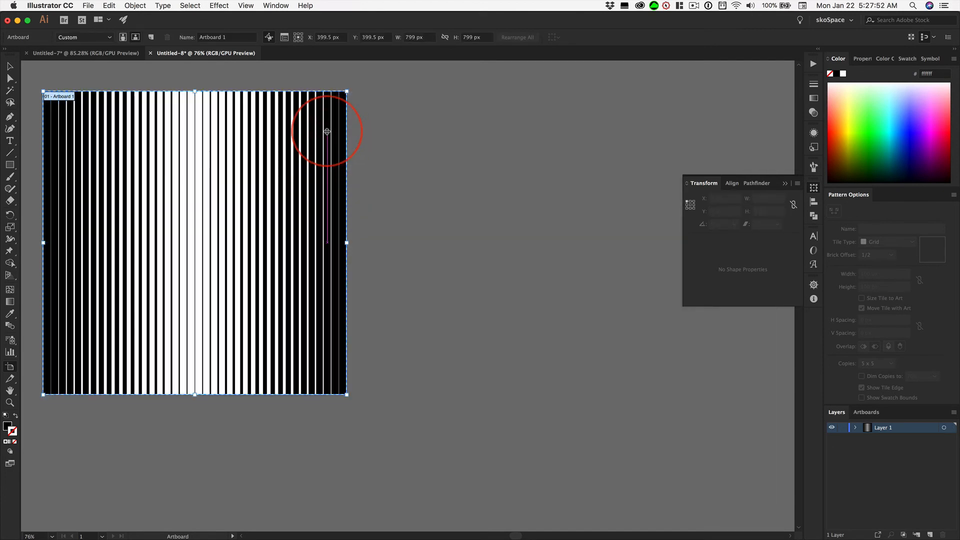
{"action": "left_click", "coordinate": [11, 68]}
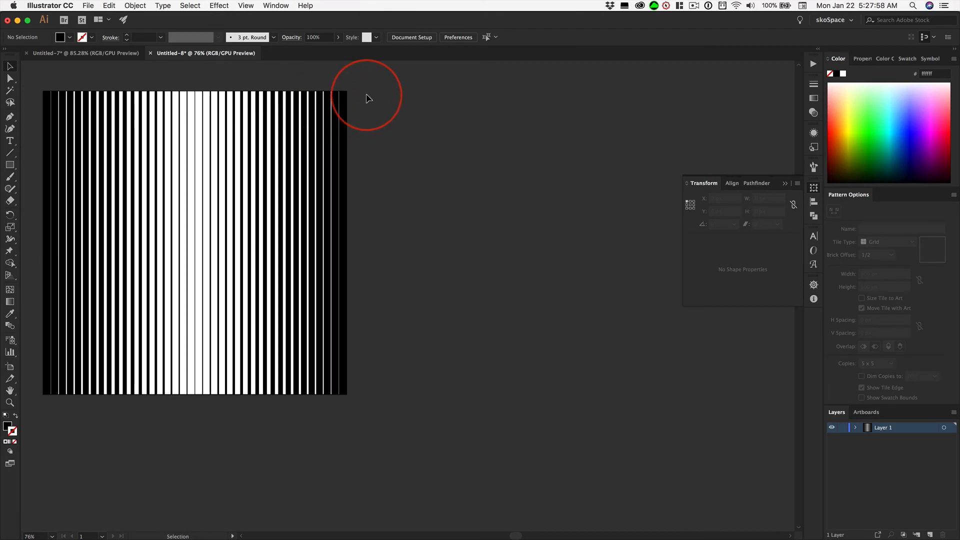
Review the image size in the Save for Web export settings, and close them without exporting
{"action": "key", "text": "alt+shift+super+s"}
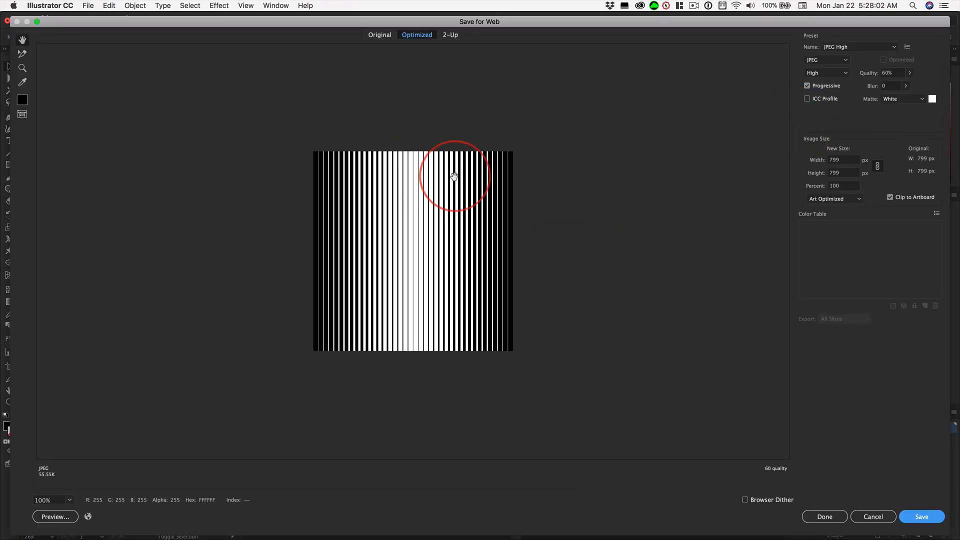
{"action": "left_click", "coordinate": [836, 161]}
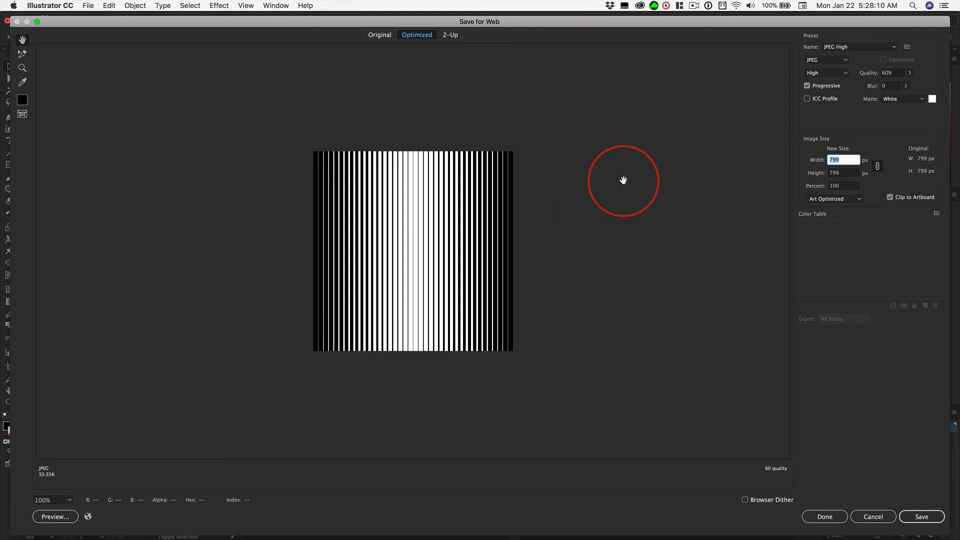
{"action": "key", "text": "Escape"}
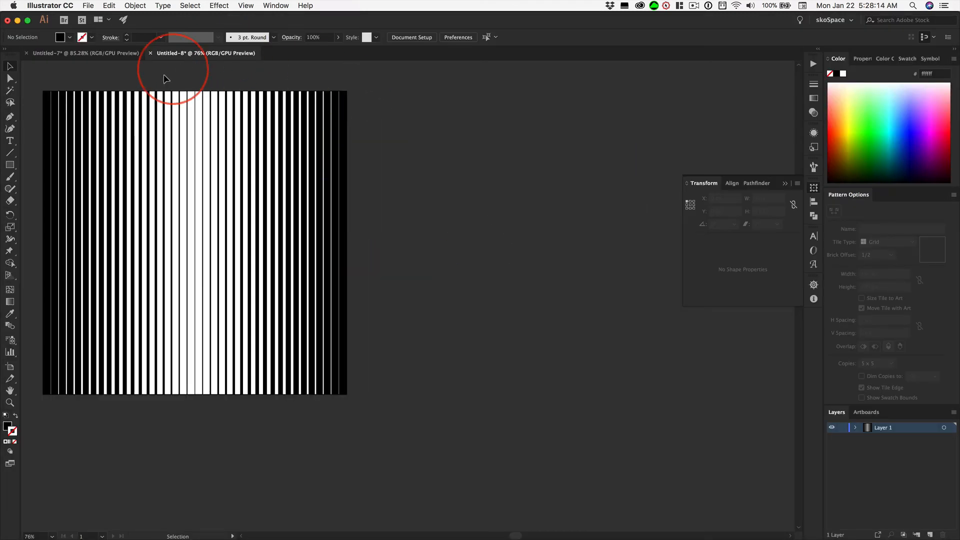
Copy the stripe group, switch to Photoshop, and create a new 799 x 799 px document from the Clipboard preset
{"action": "left_click", "coordinate": [205, 156]}
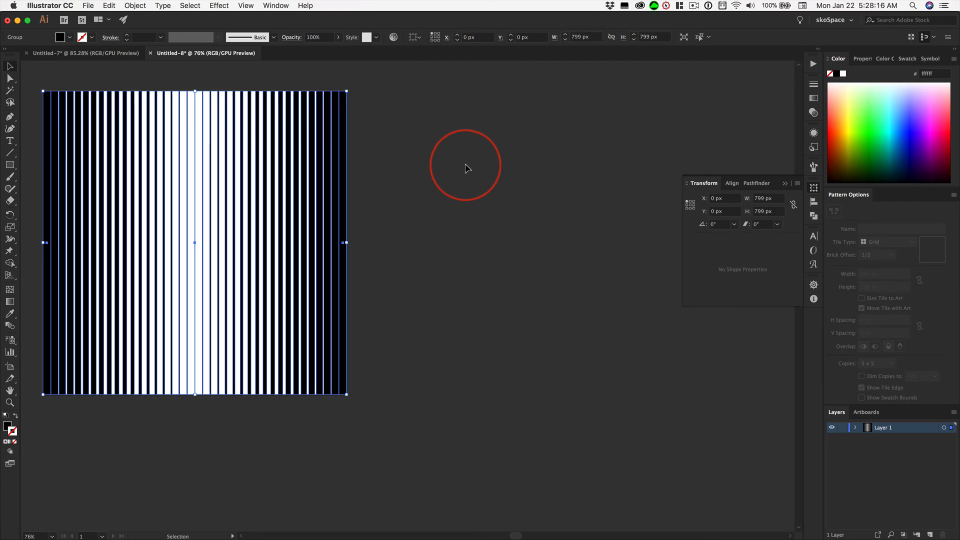
{"action": "key", "text": "super+c"}
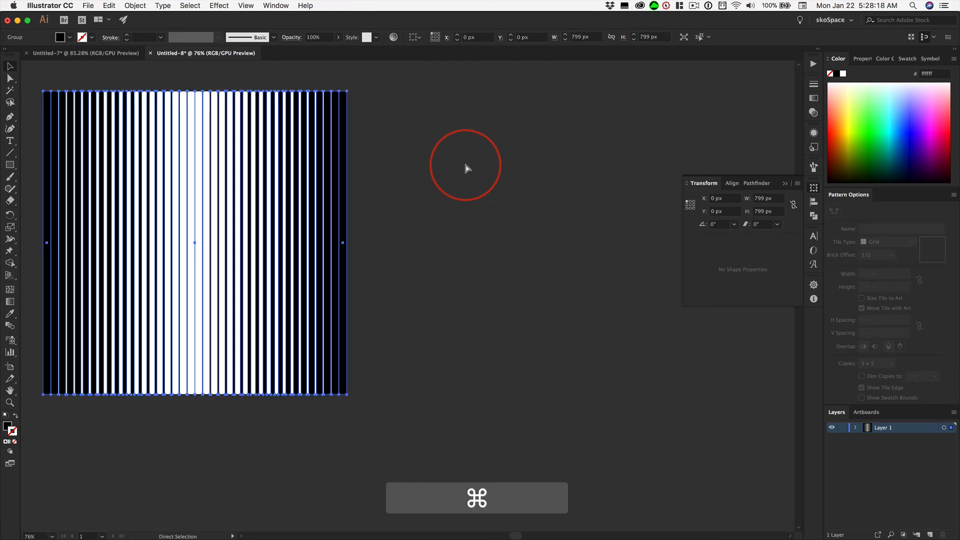
{"action": "key", "text": "super+Tab"}
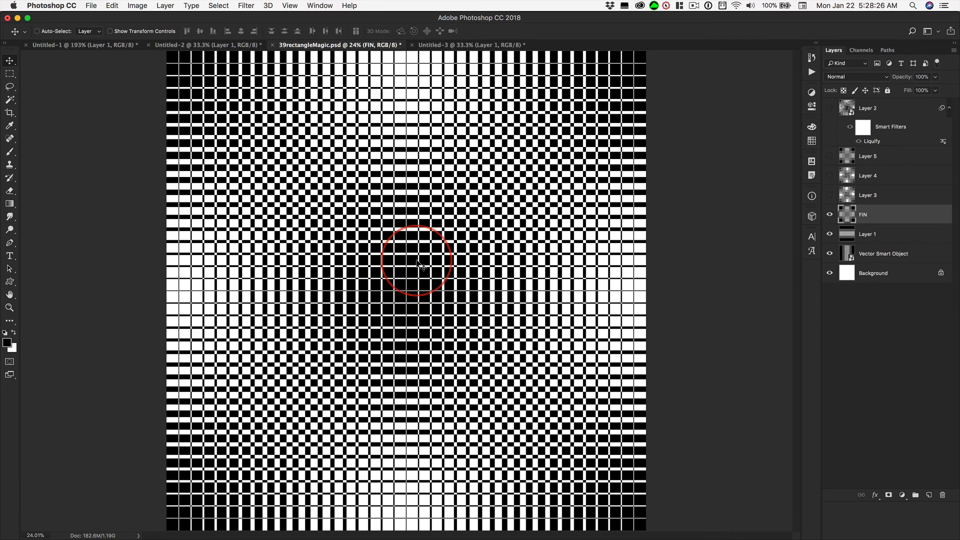
{"action": "key", "text": "super+n"}
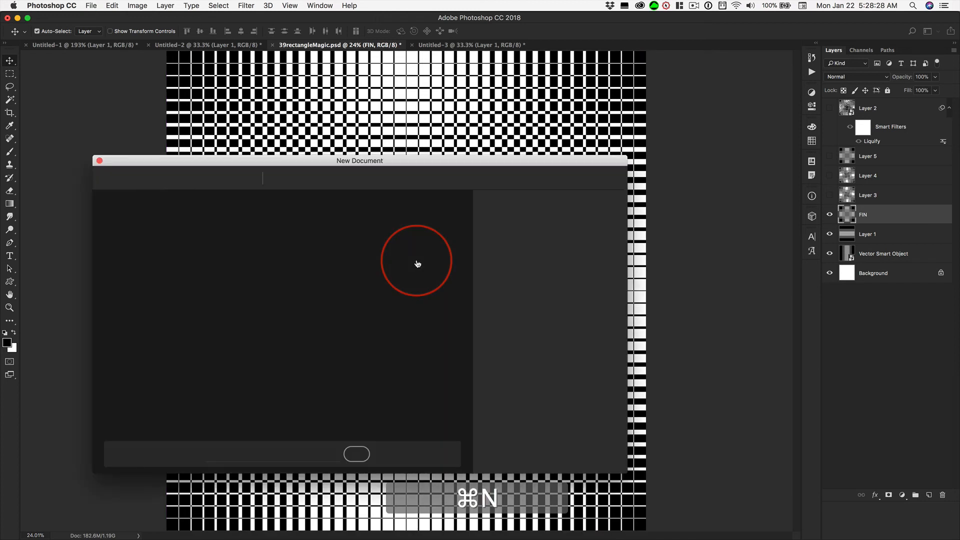
{"action": "key", "text": "Return"}
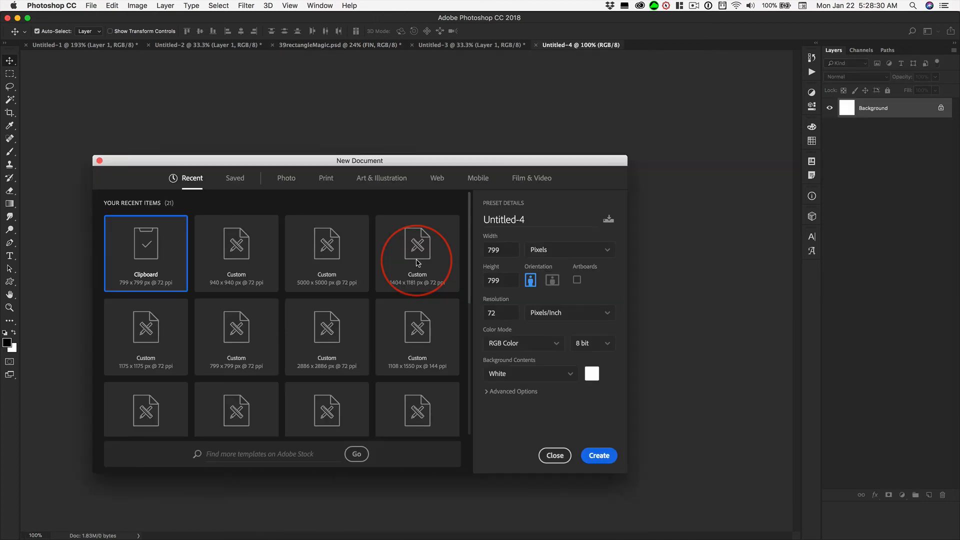
Paste the copied stripes into the new document as a Smart Object and commit the placement
{"action": "key", "text": "super"}
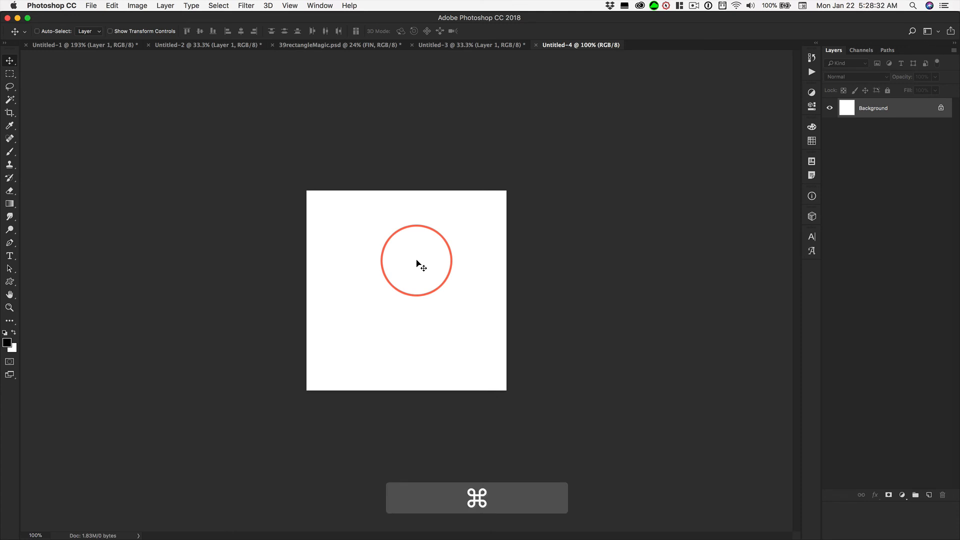
{"action": "key", "text": "super+v"}
{"action": "left_click", "coordinate": [528, 226]}
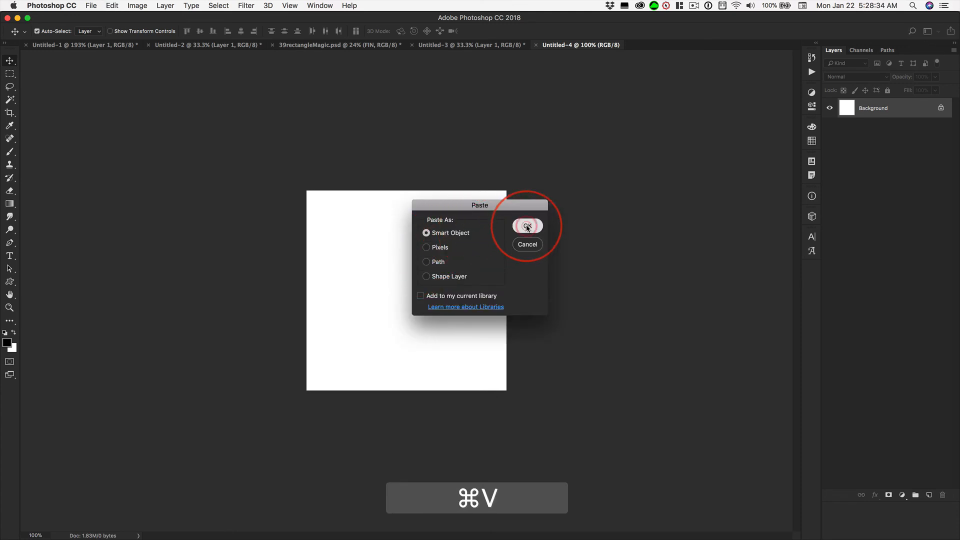
{"action": "key", "text": "Return"}
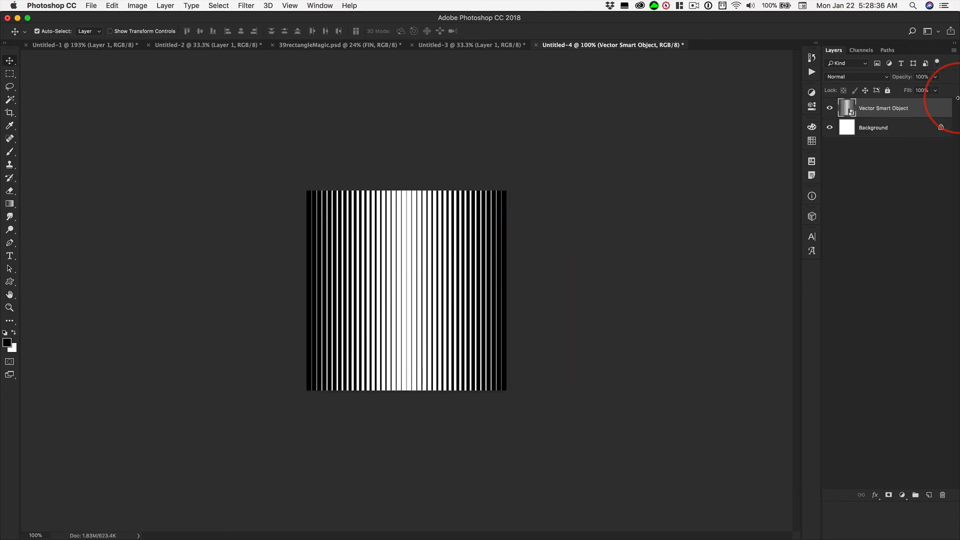
Add a new layer, stamp all visible layers into it, and rotate it -90° so the stripes run horizontally
{"action": "key", "text": "alt+shift+super+n"}
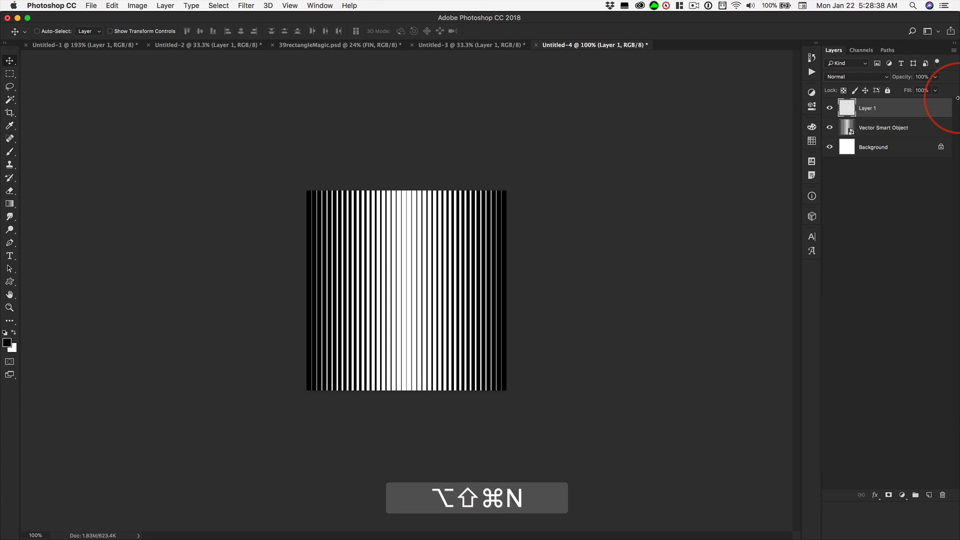
{"action": "key", "text": "alt+shift+super+e"}
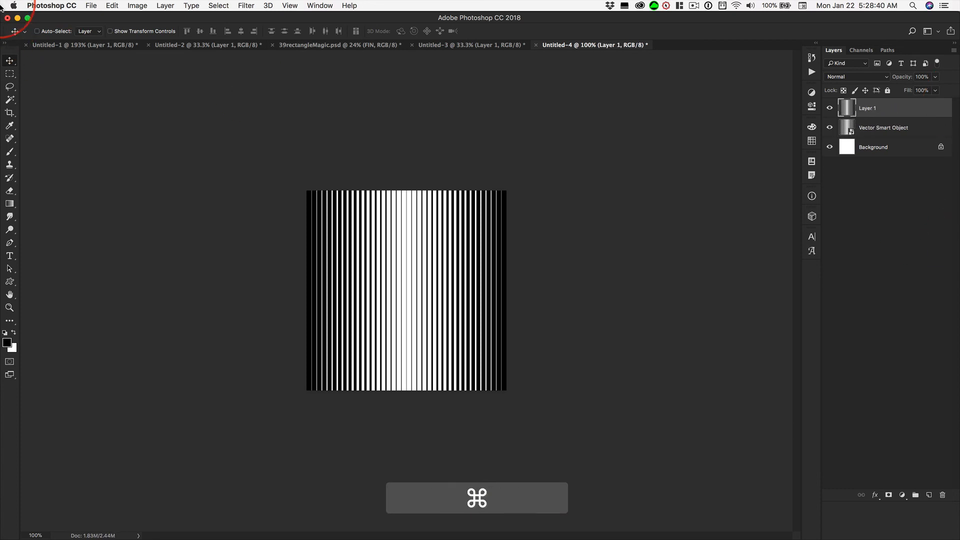
{"action": "key", "text": "super+t"}
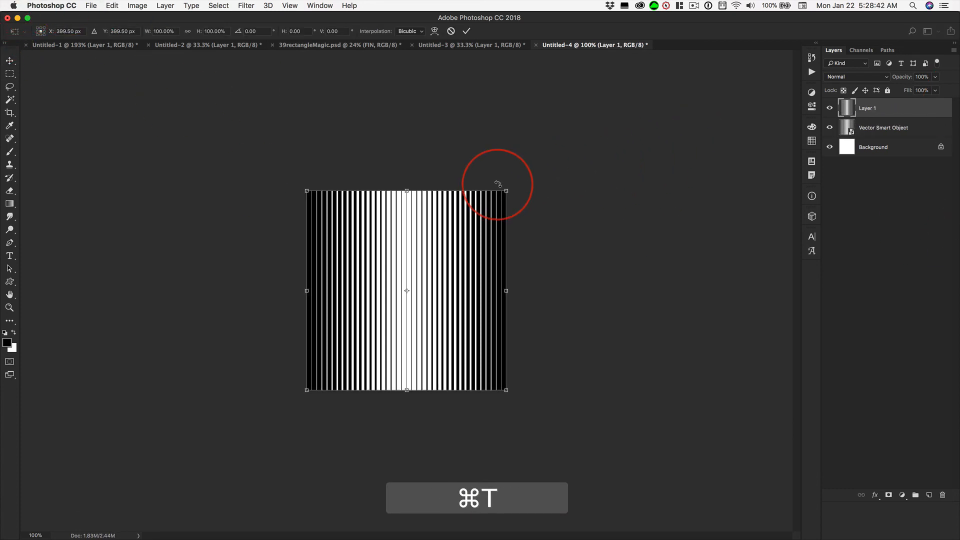
{"action": "left_click_drag", "start_coordinate": [529, 180], "coordinate": [320, 177]}
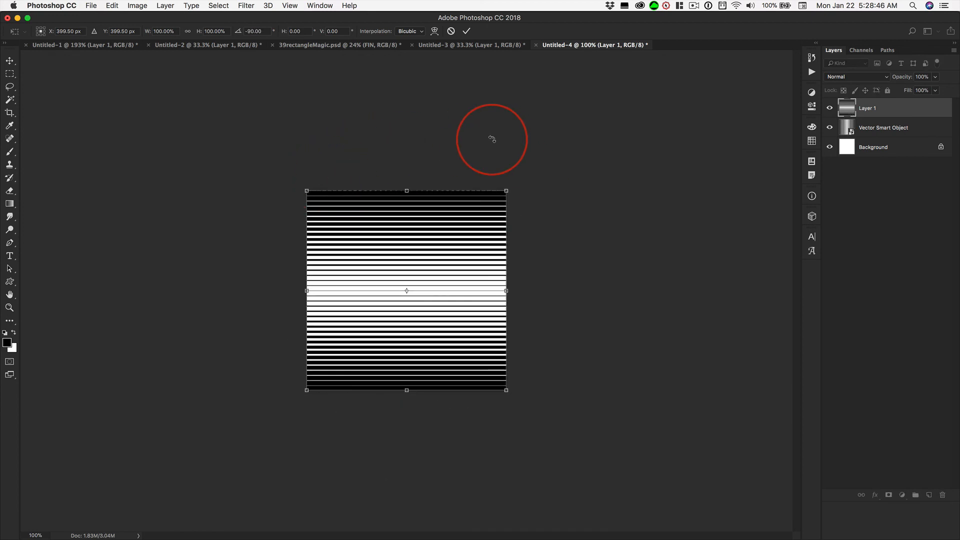
{"action": "key", "text": "Return"}
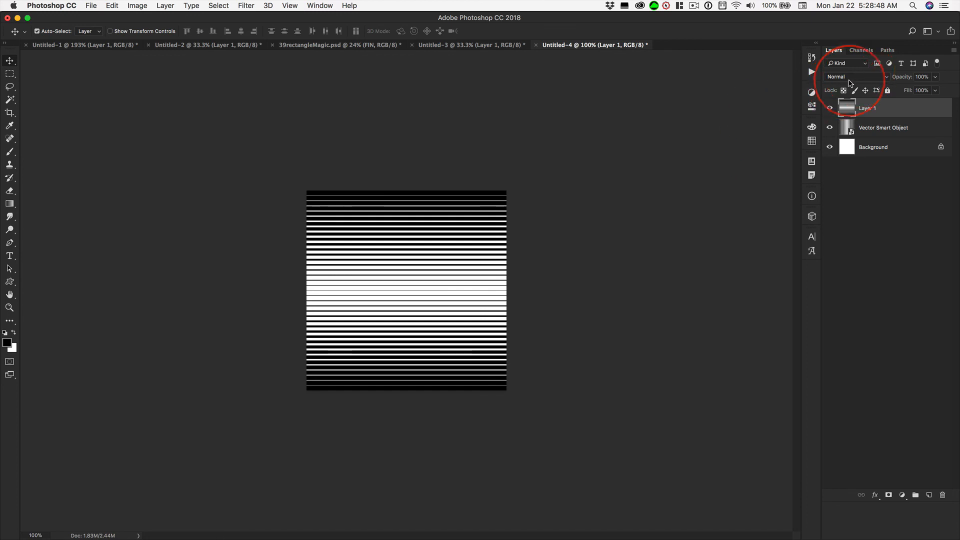
Set the rotated stripe layer's blend mode to Difference, and fit the document to the screen
{"action": "left_click", "coordinate": [849, 79]}
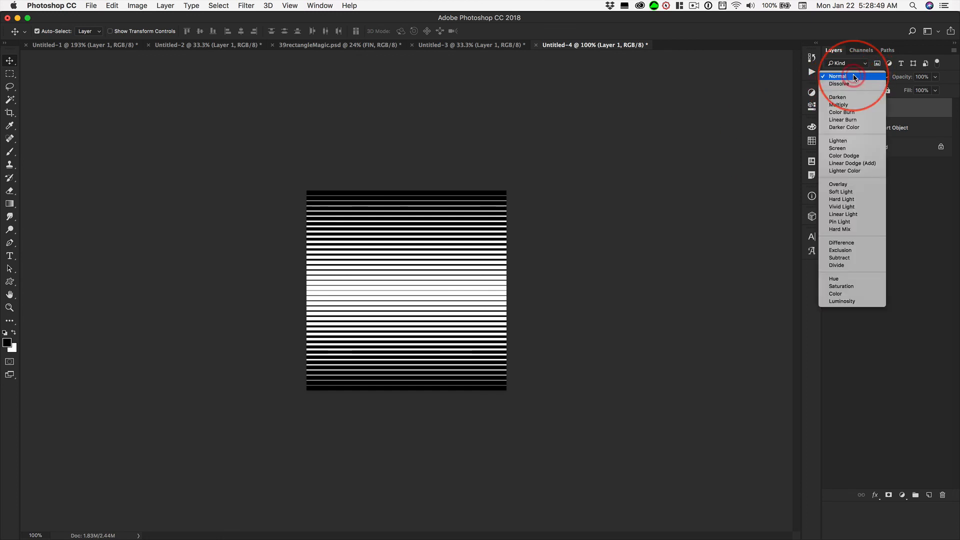
{"action": "left_click", "coordinate": [843, 244]}
{"action": "key", "text": "super"}
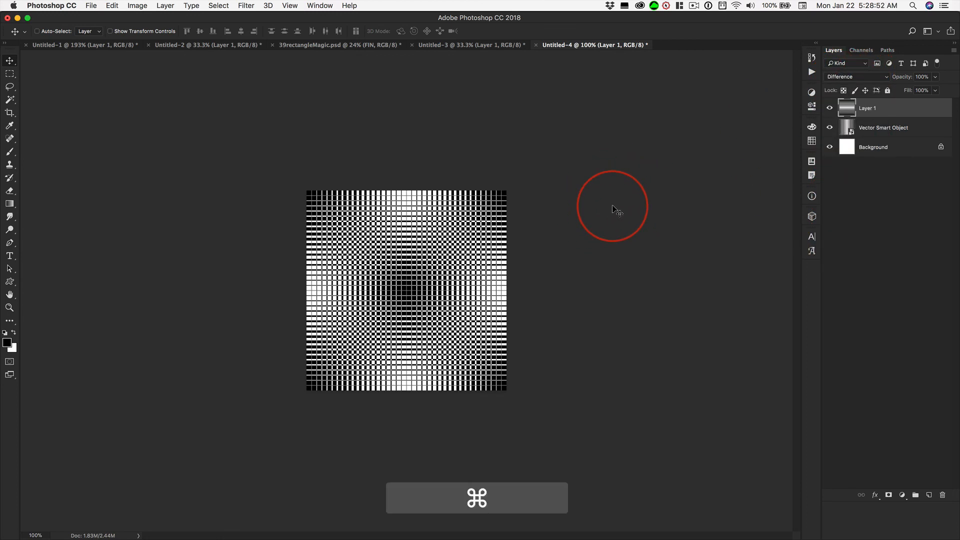
{"action": "key", "text": "super+0"}
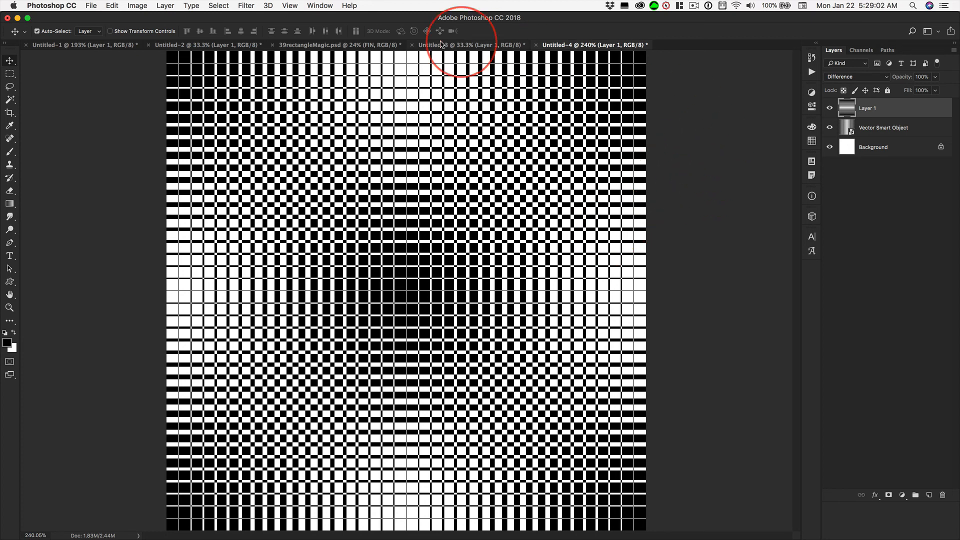
In 39rectangleMagic.psd, show Layers 3, 4, 5 and 2 one after another to examine the pattern variations, and hide them again
{"action": "left_click", "coordinate": [330, 45]}
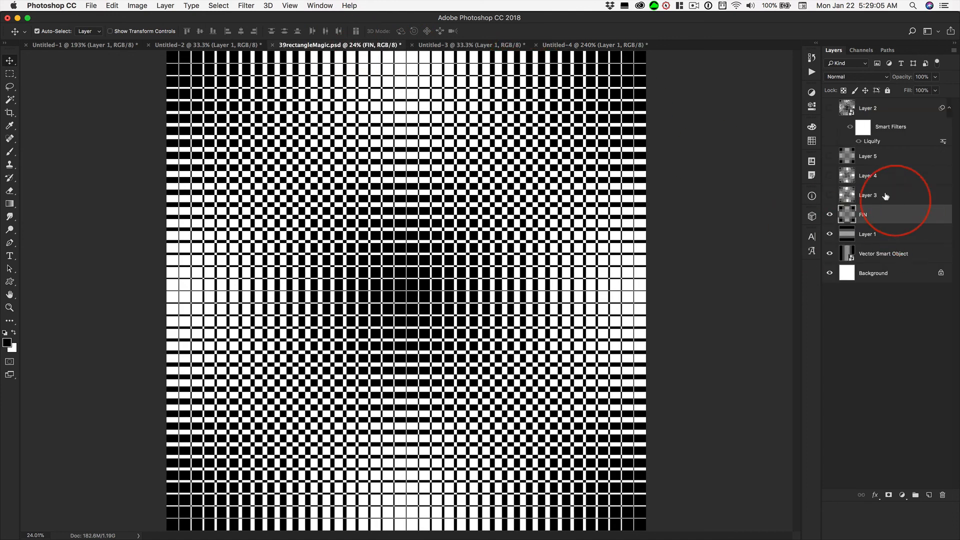
{"action": "left_click", "coordinate": [829, 195]}
{"action": "left_click", "coordinate": [830, 177]}
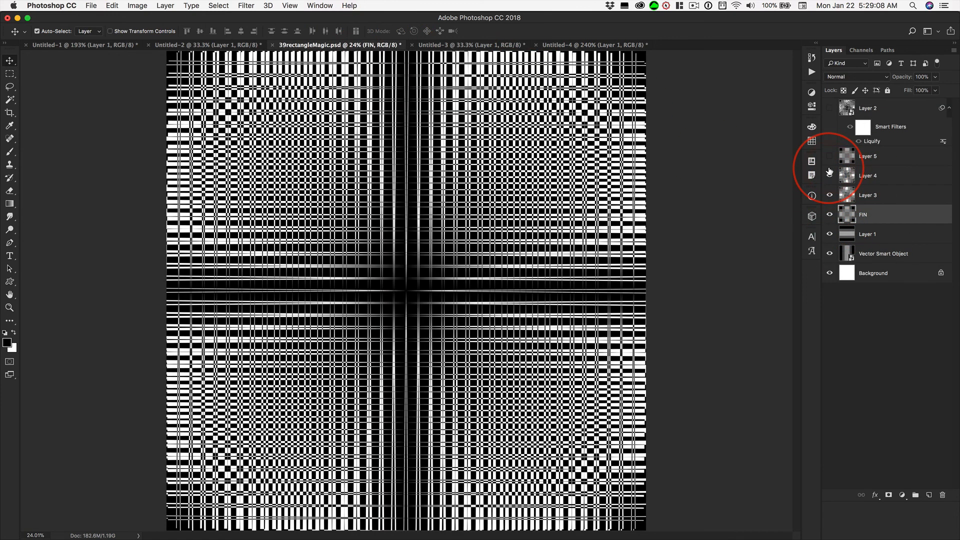
{"action": "left_click", "coordinate": [830, 157]}
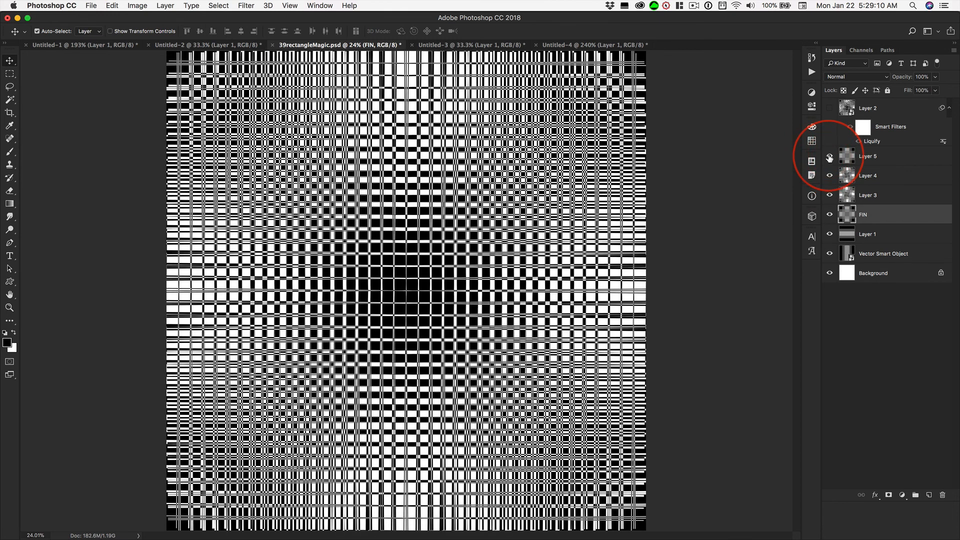
{"action": "left_click", "coordinate": [830, 108]}
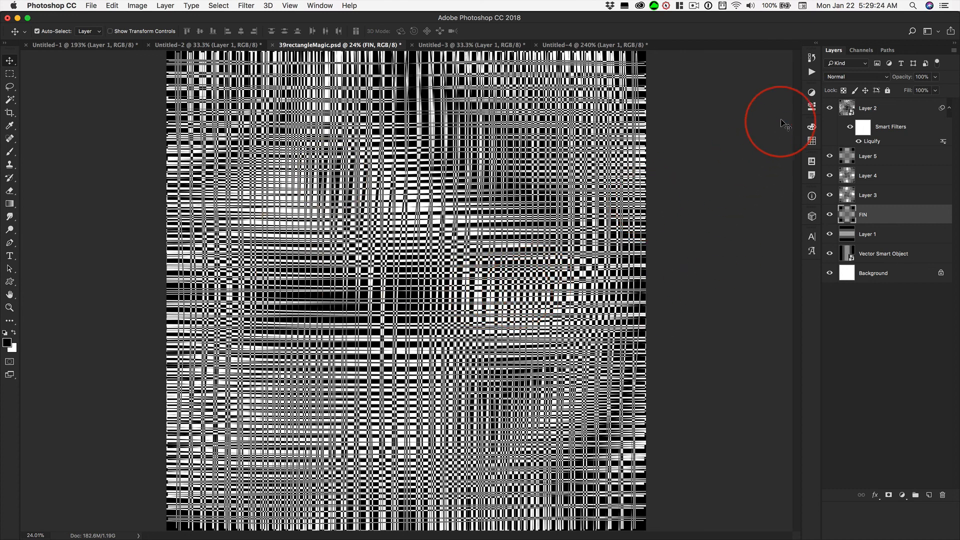
{"action": "left_click_drag", "start_coordinate": [830, 108], "coordinate": [827, 196]}
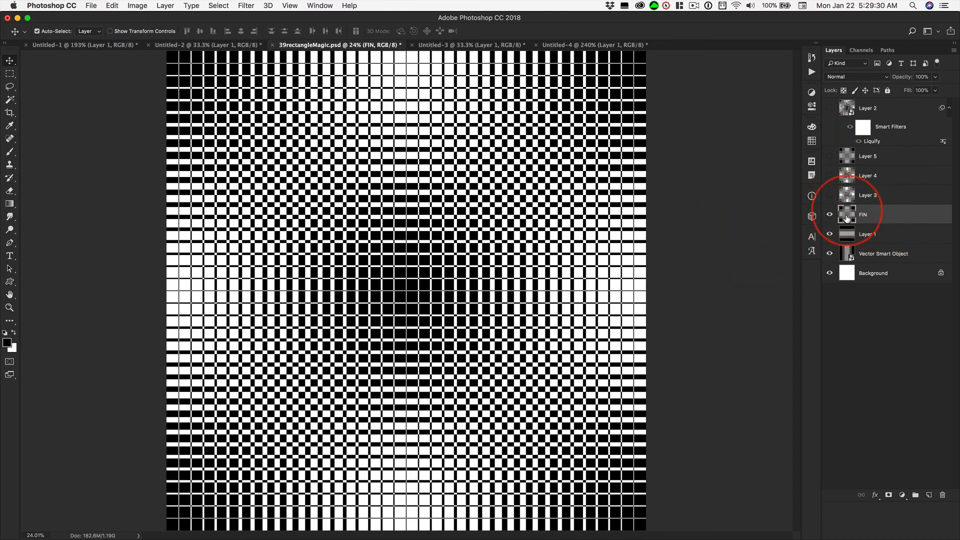
Toggle the FIN layer's visibility off and on to compare, and invert the layer's colours
{"action": "left_click", "coordinate": [830, 216]}
{"action": "left_click", "coordinate": [831, 216]}
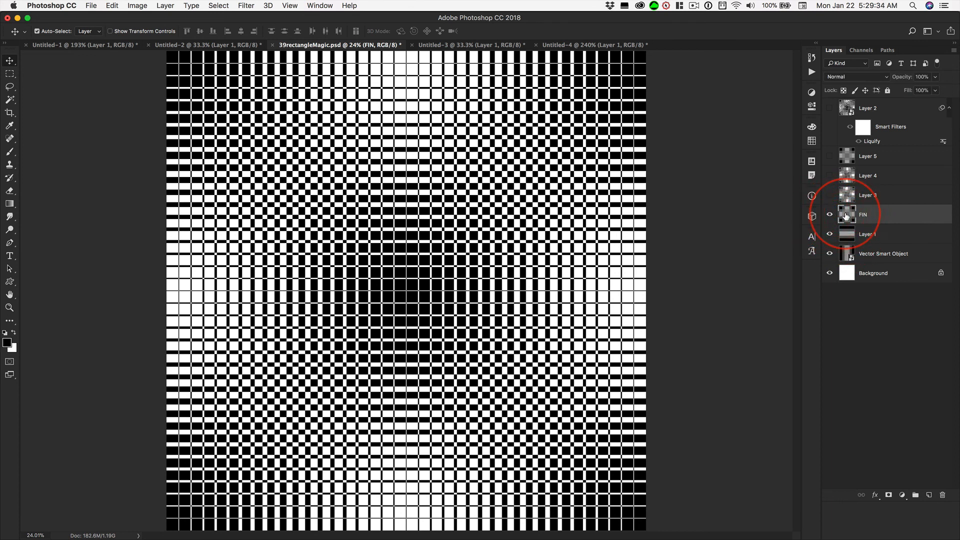
{"action": "key", "text": "super+i"}
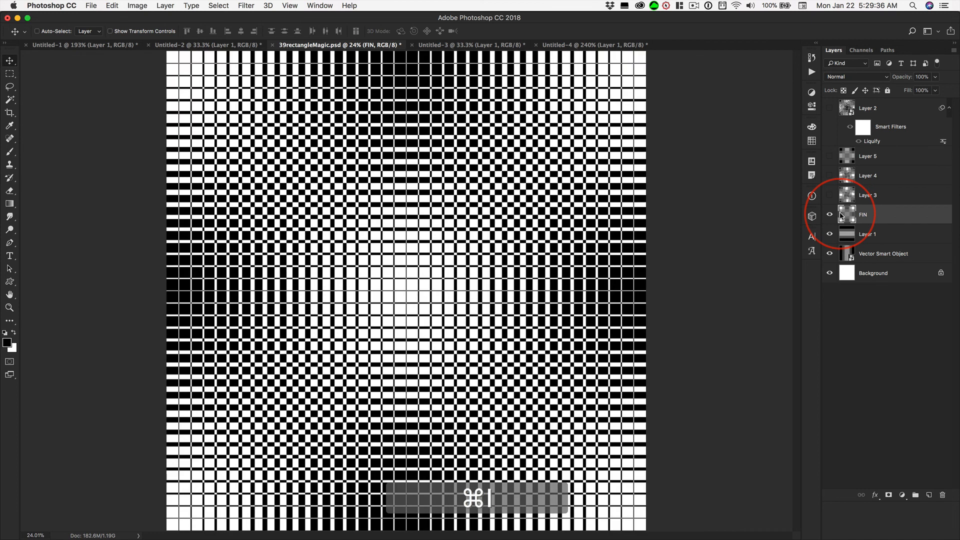